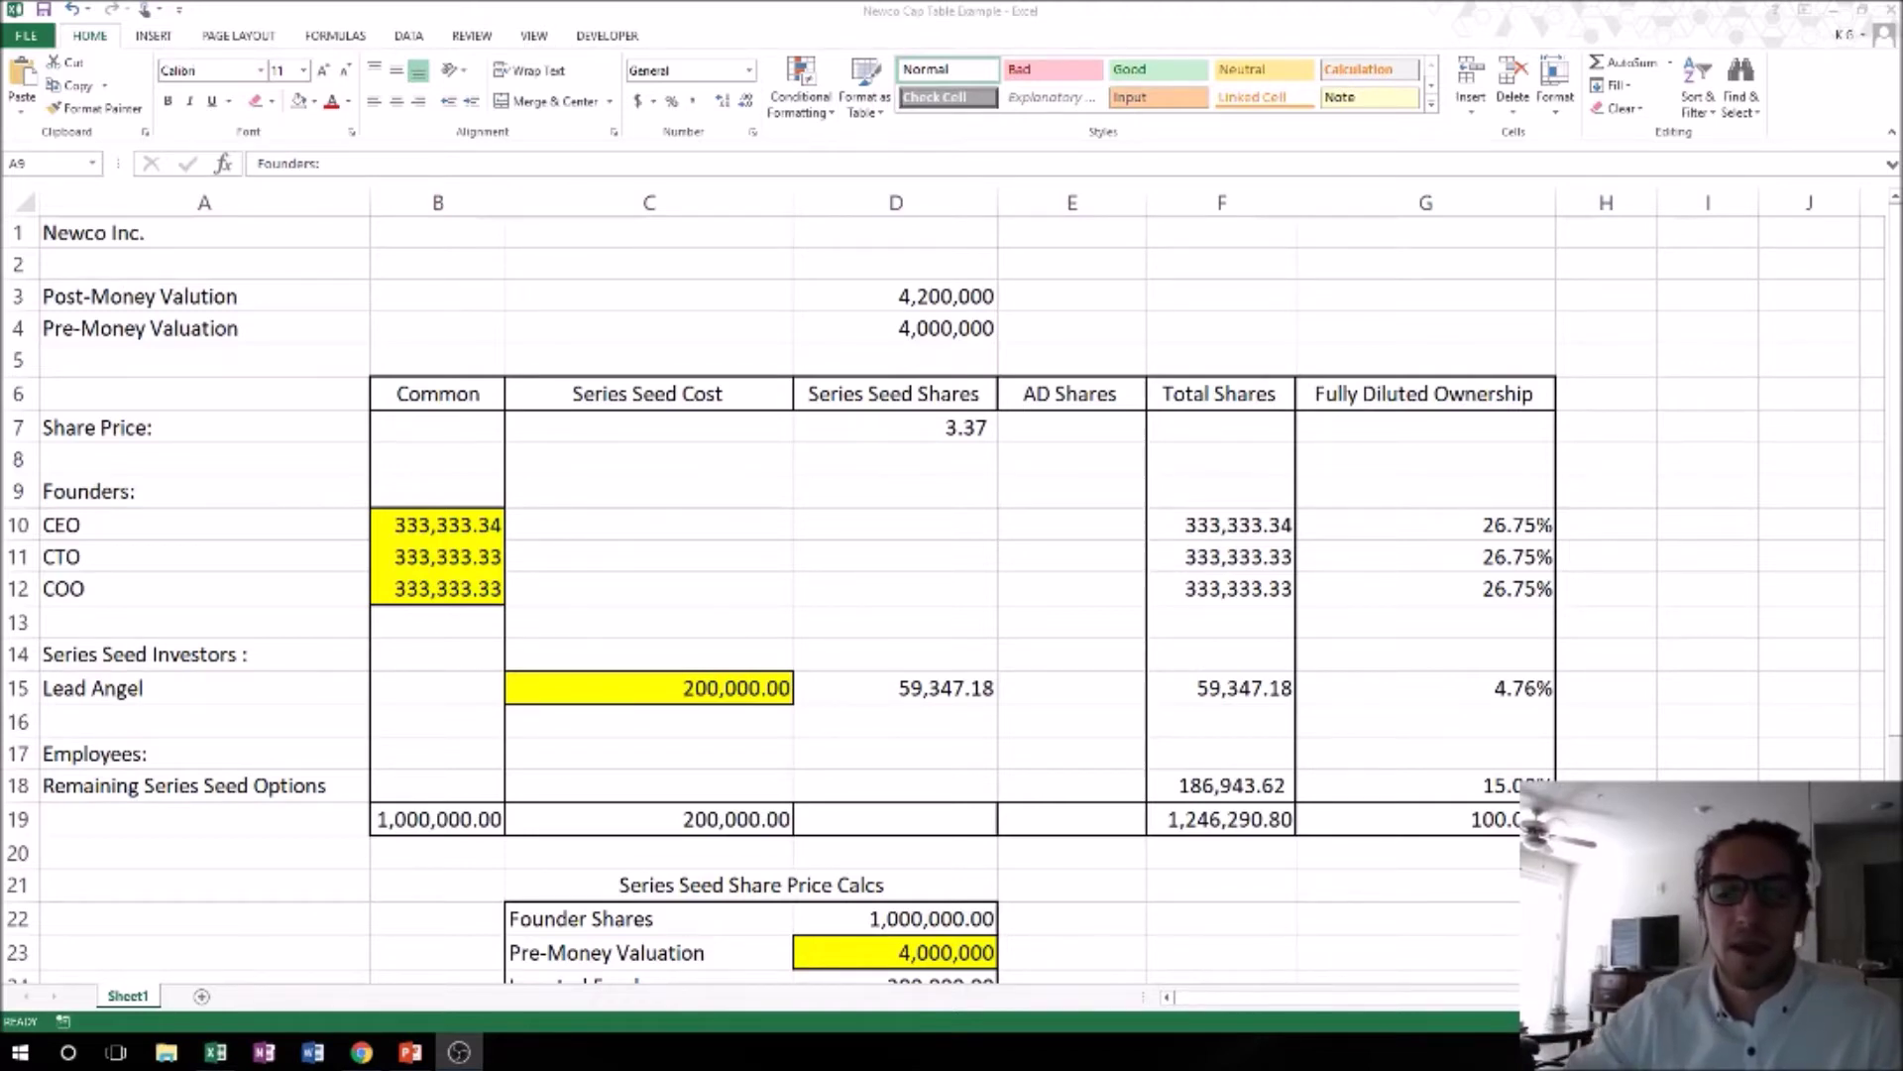
Insert five blank columns between the Common and Series Seed Cost columns of the cap table.
key(alt+Tab)
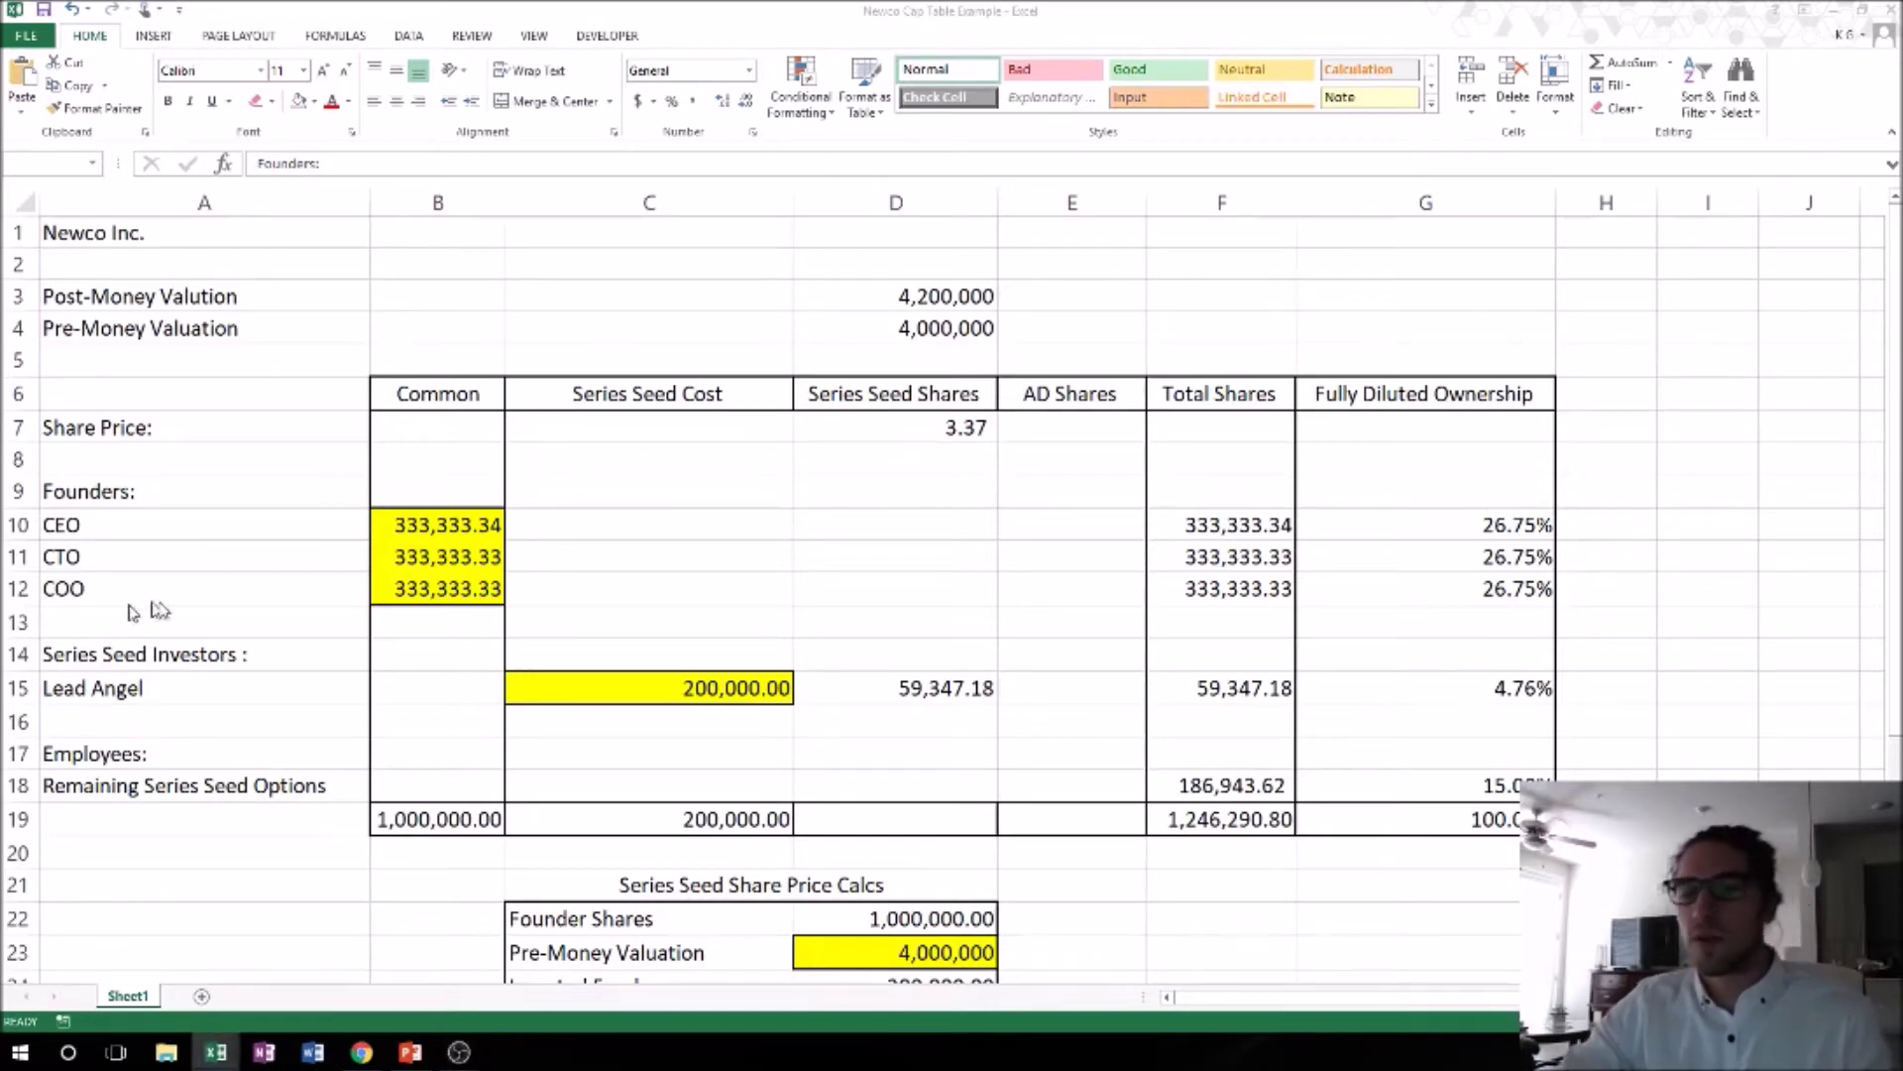
click(627, 203)
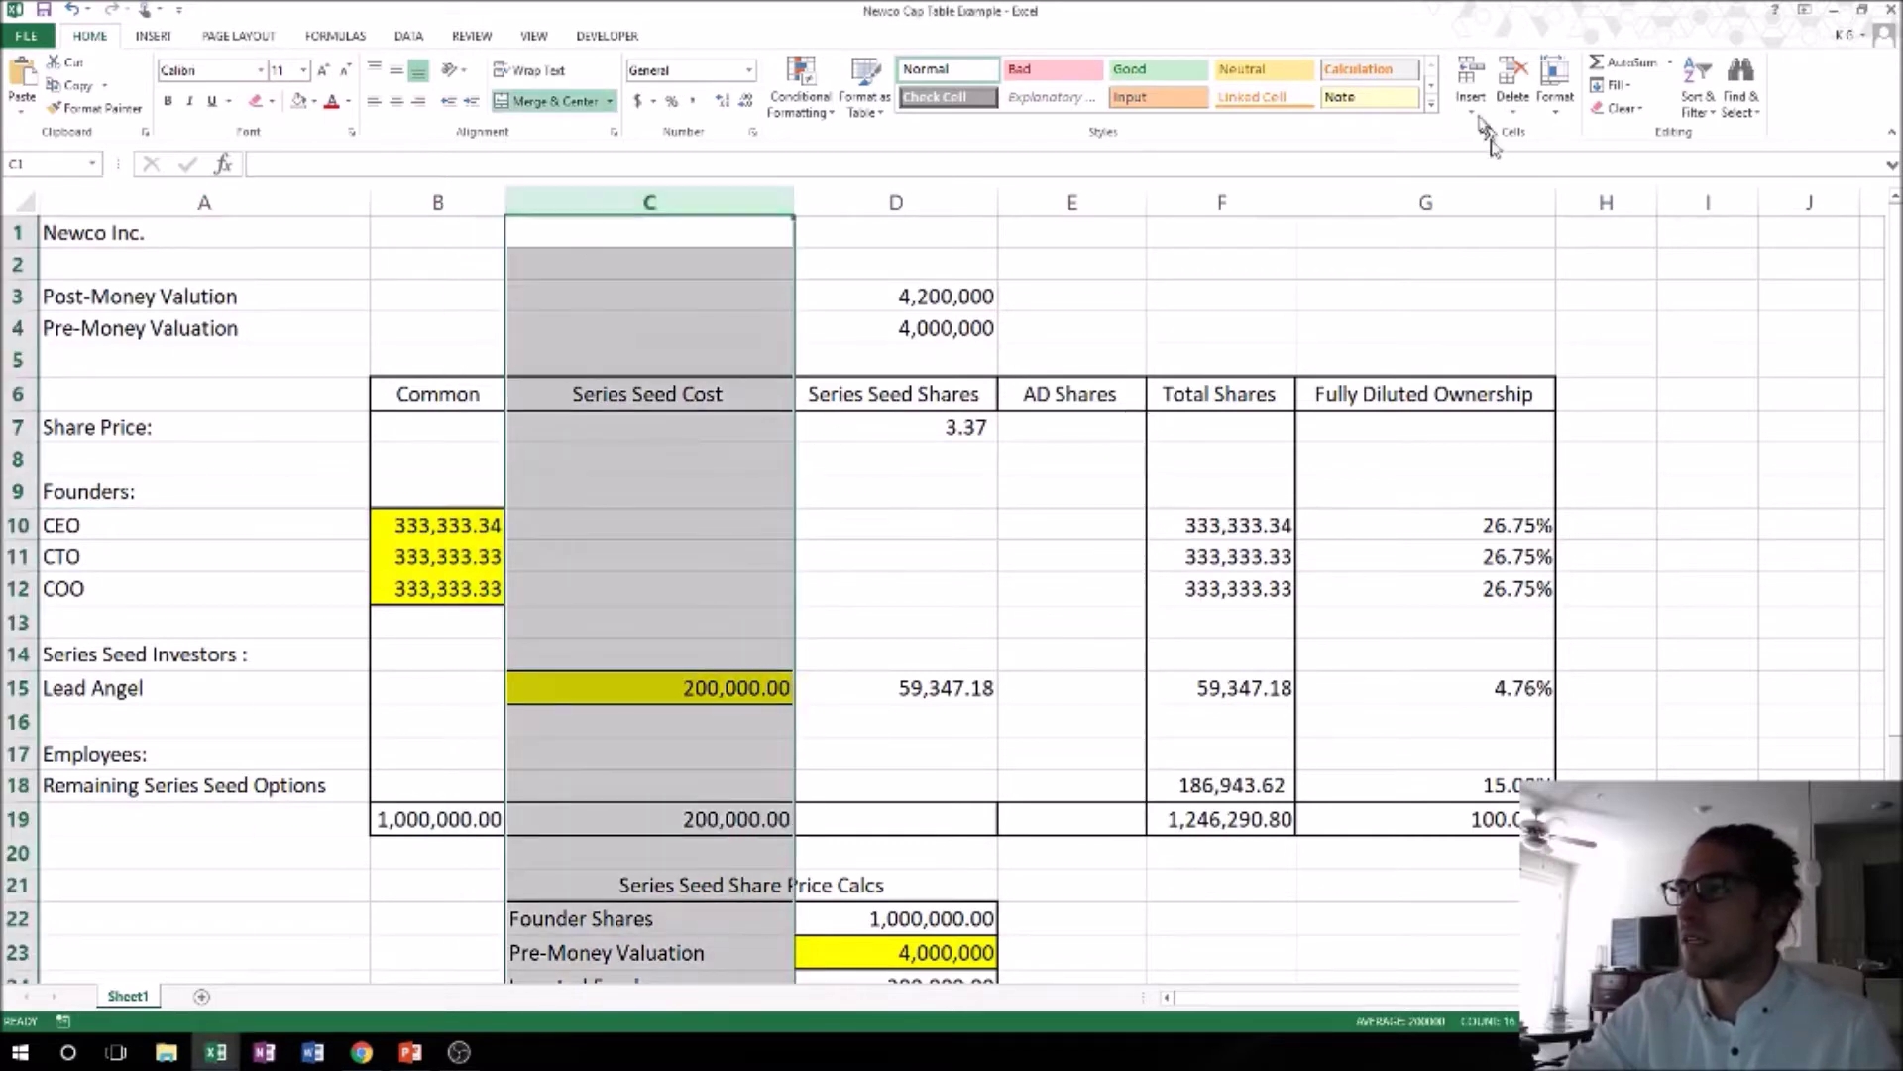
click(1467, 81)
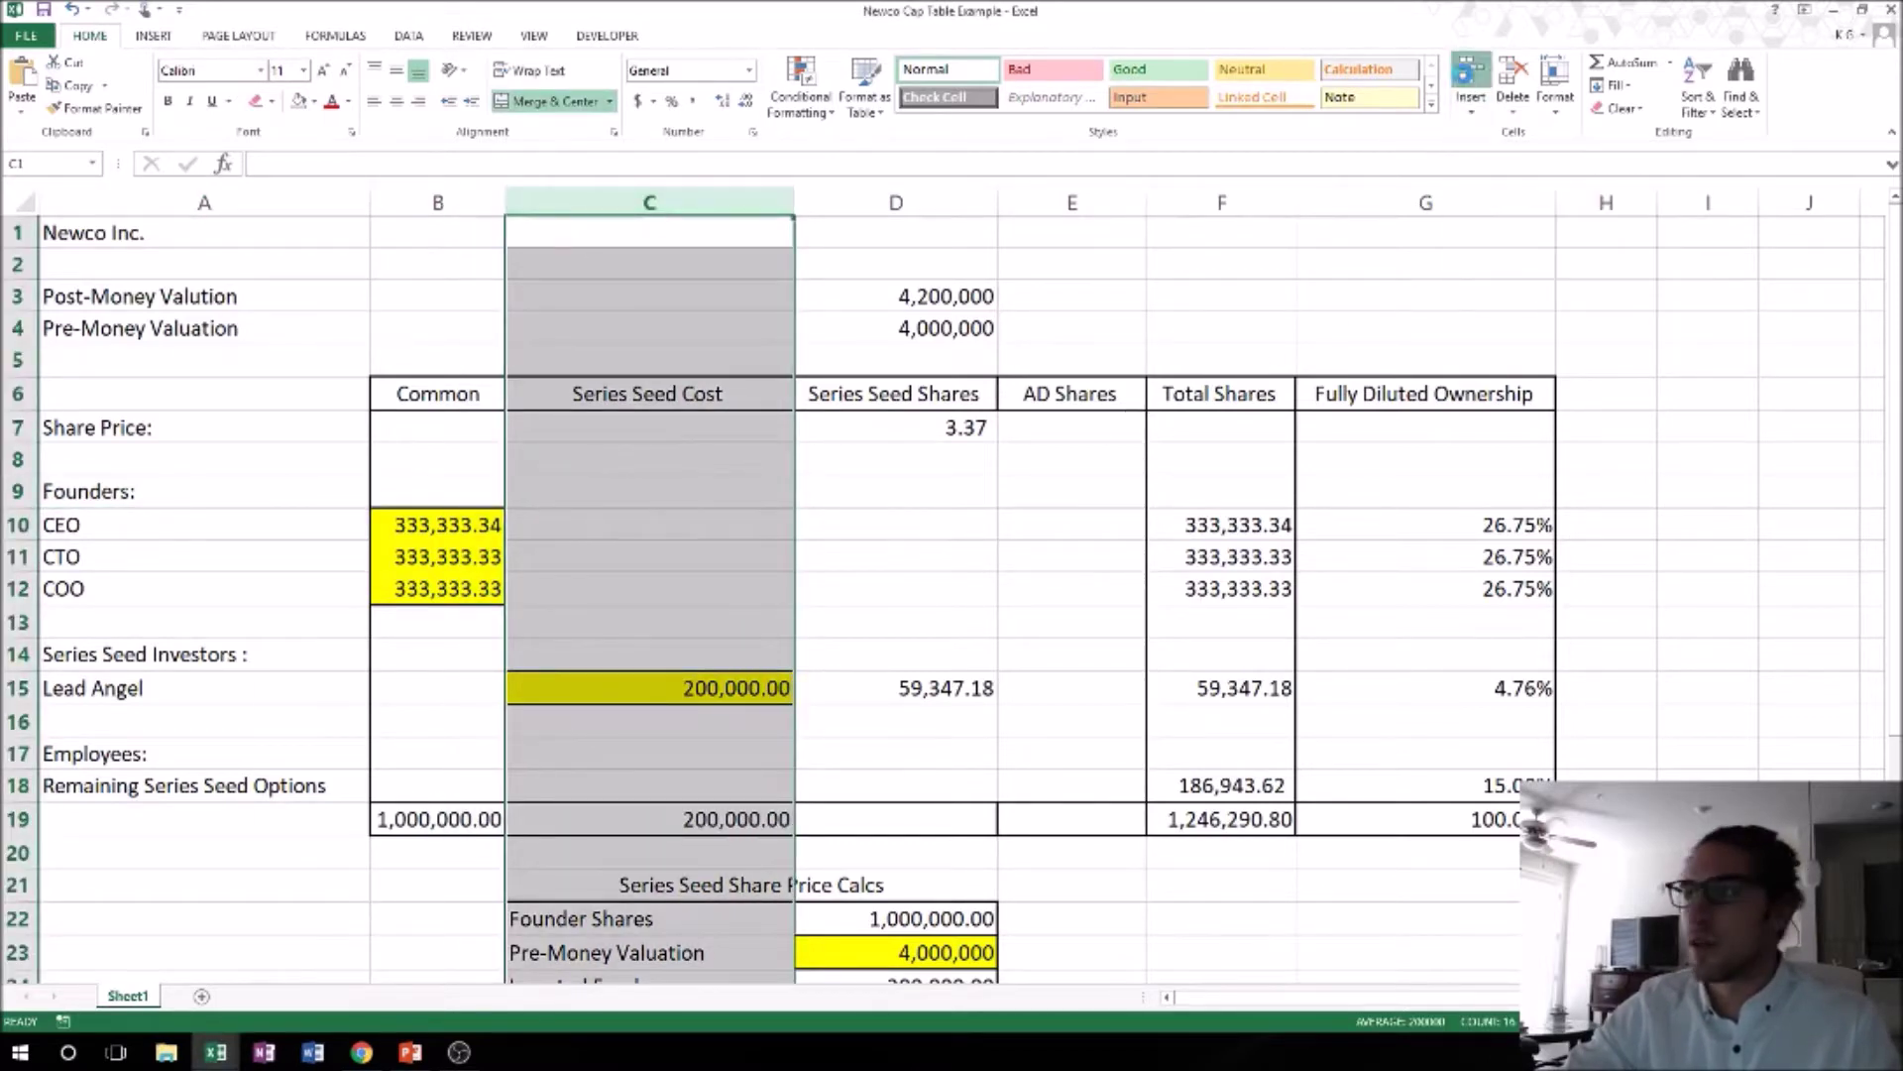
click(1468, 82)
click(1467, 81)
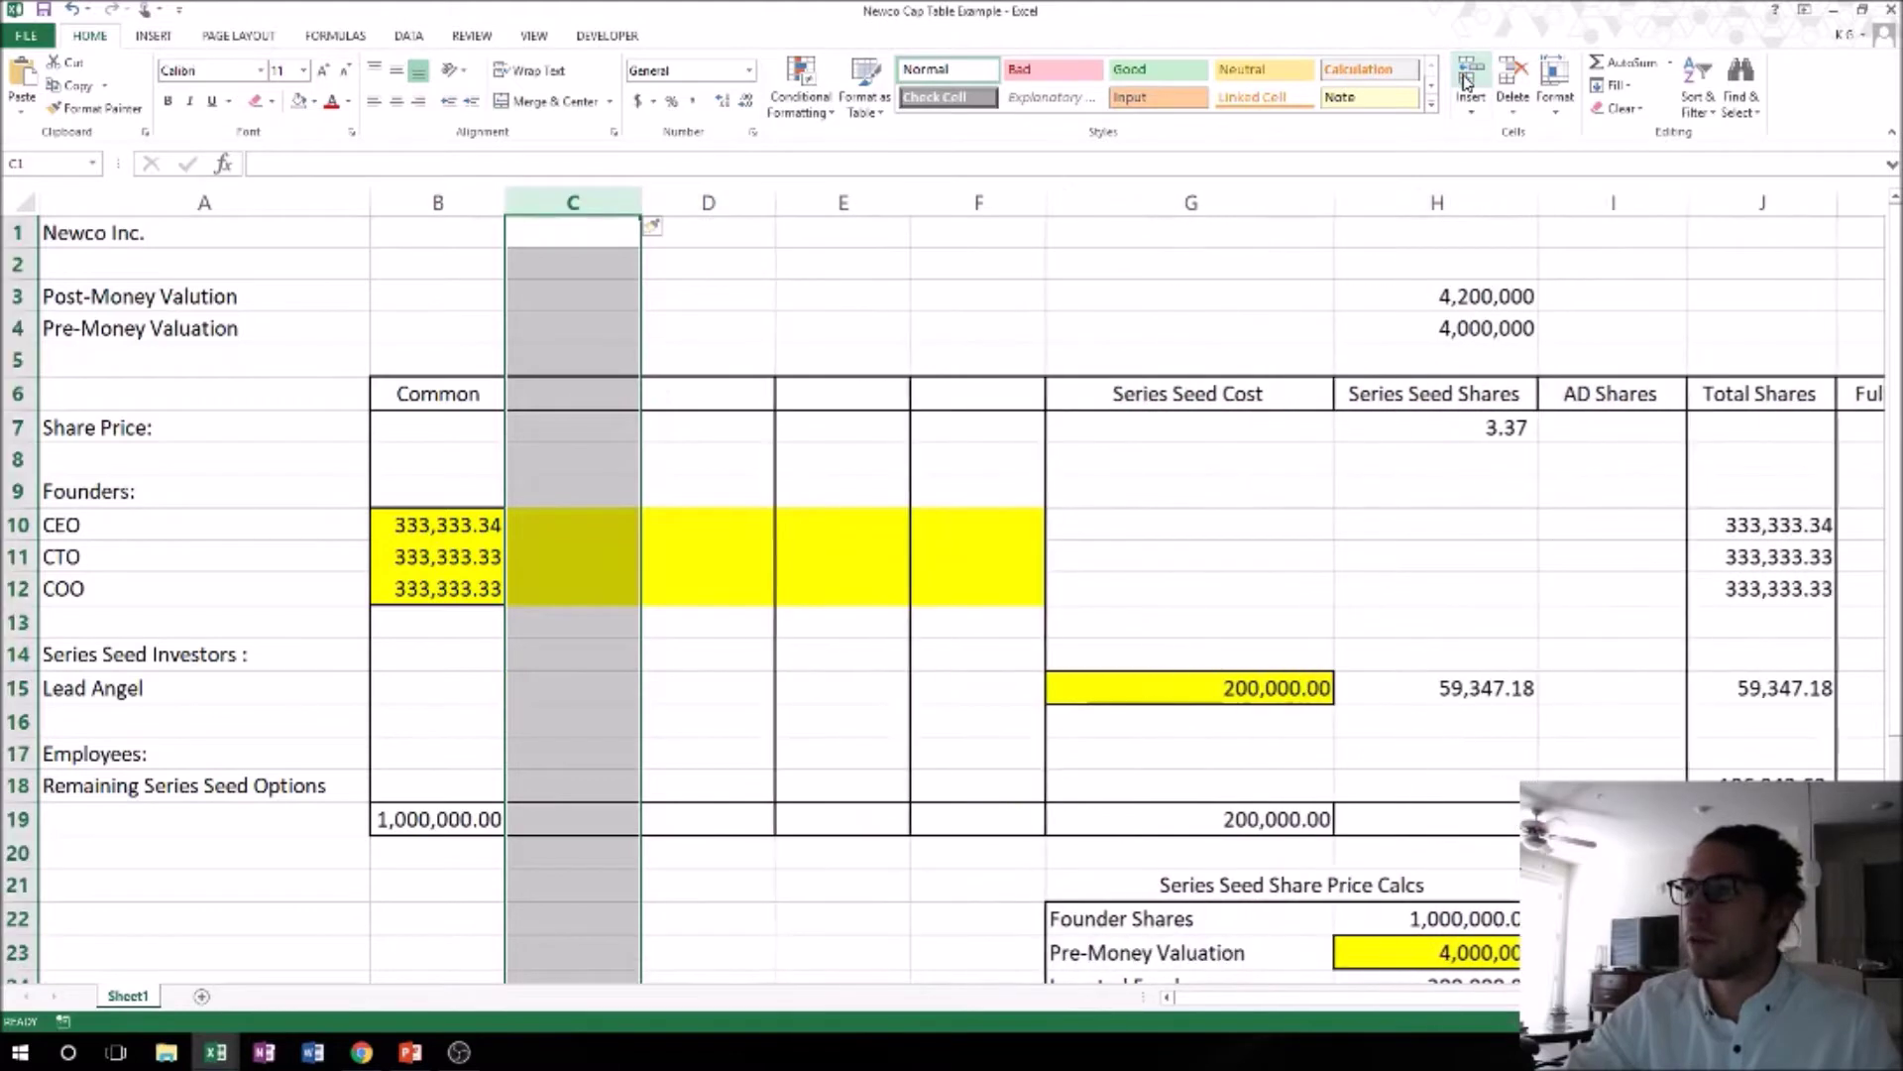
click(1467, 82)
click(979, 490)
click(659, 491)
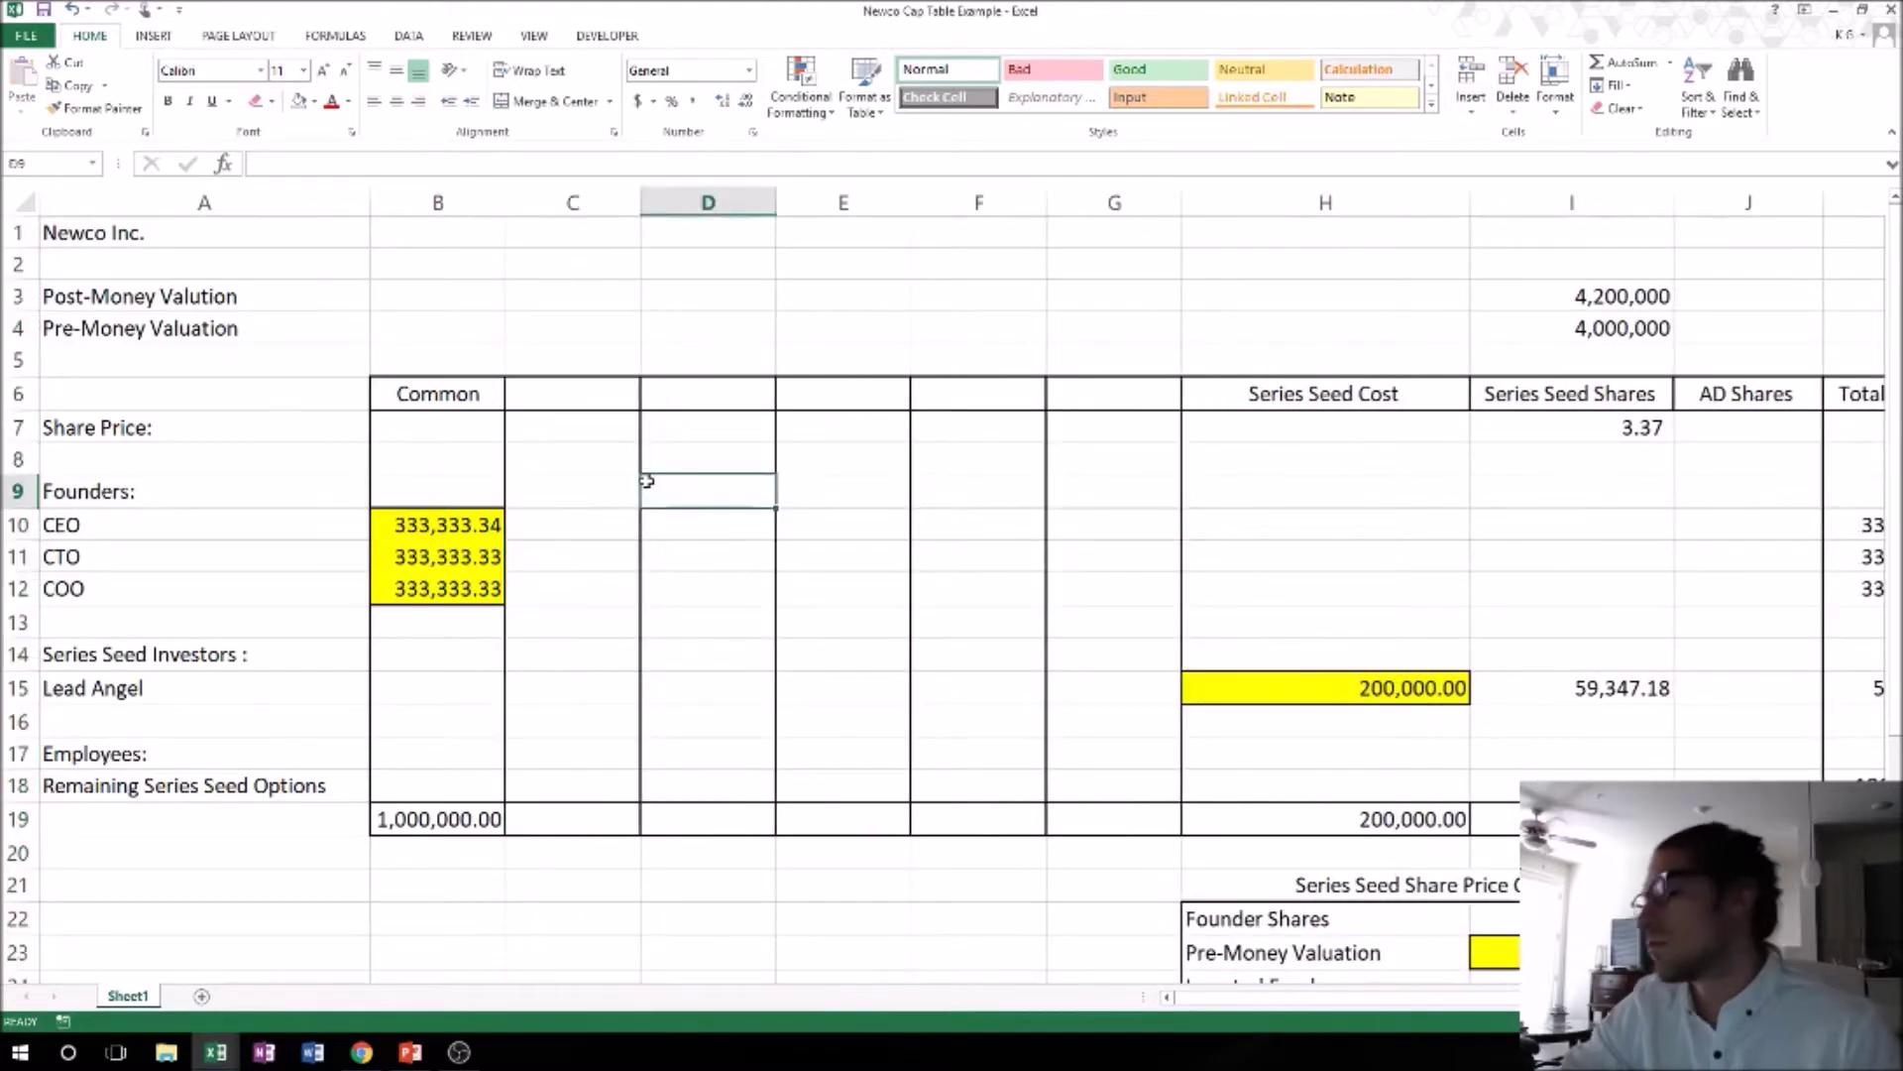
click(671, 520)
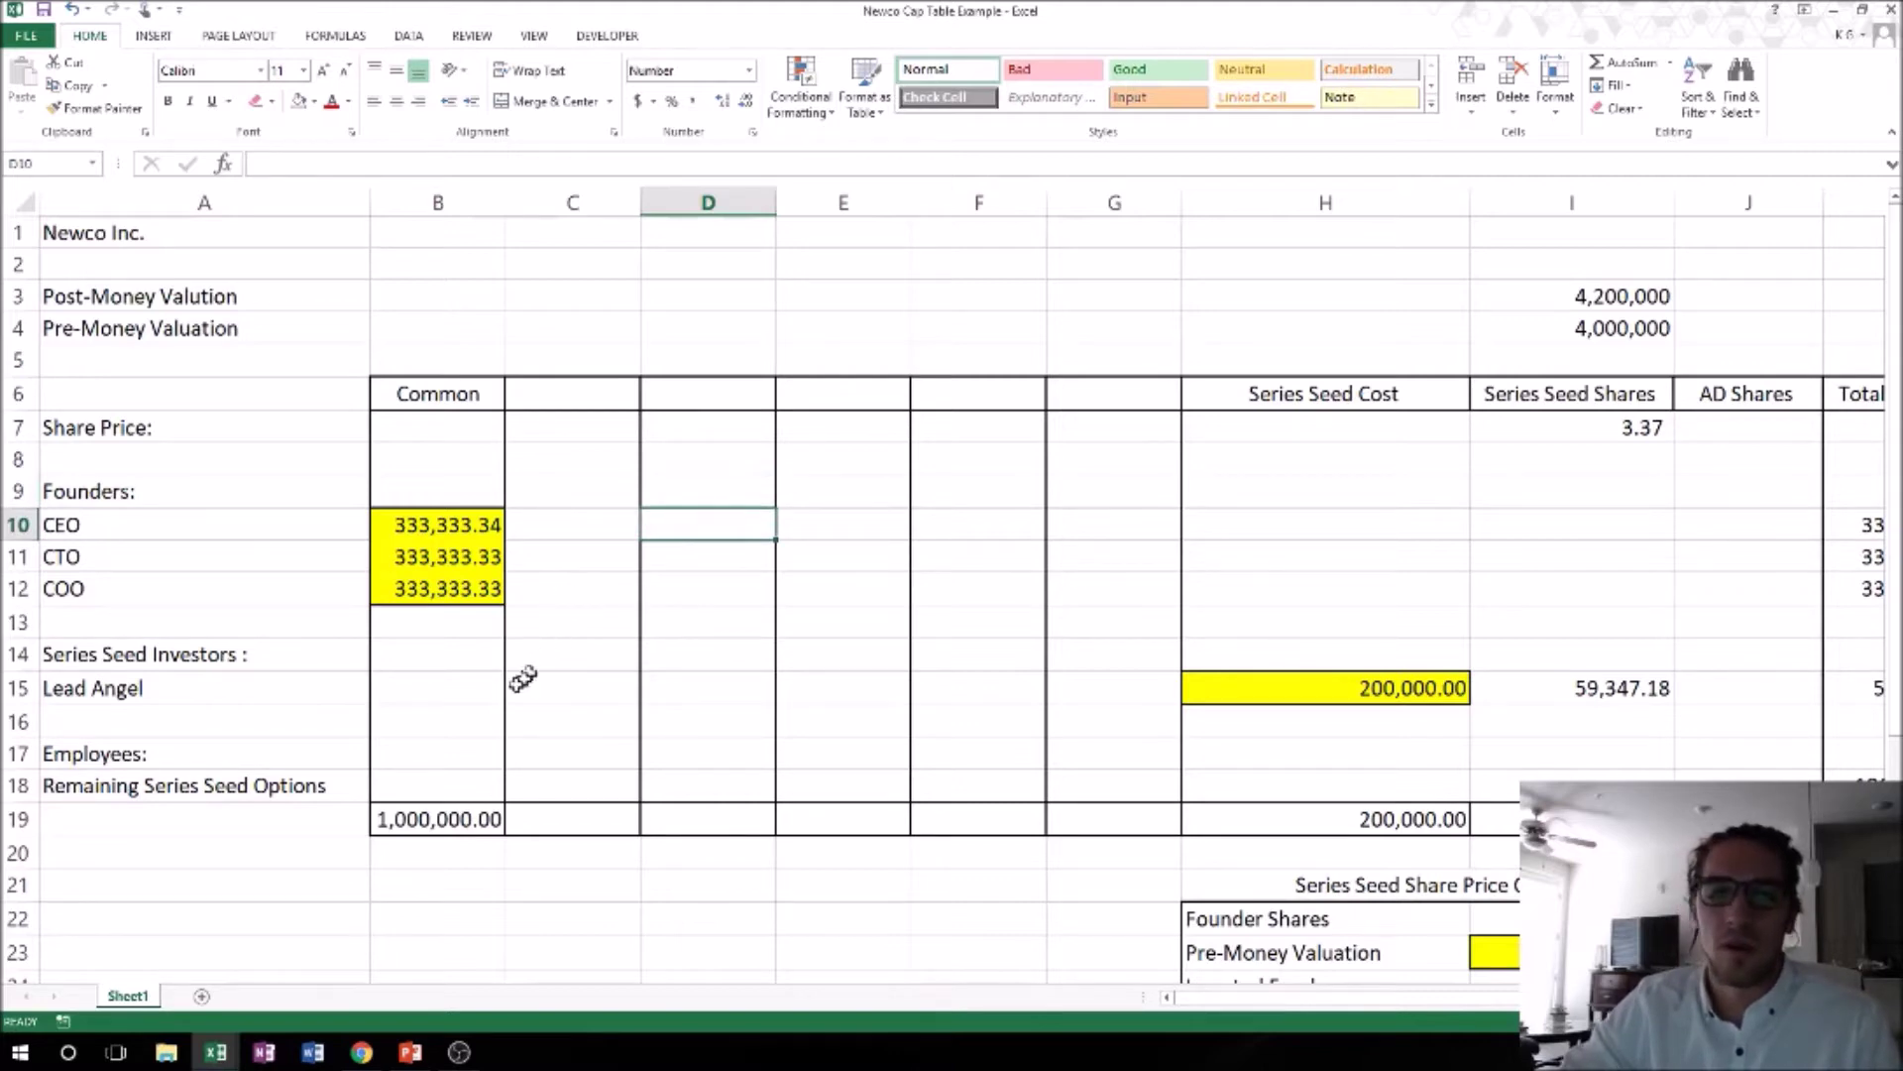
Insert two blank rows at row 13, between the COO row and the Series Seed Investors section.
click(89, 623)
click(18, 622)
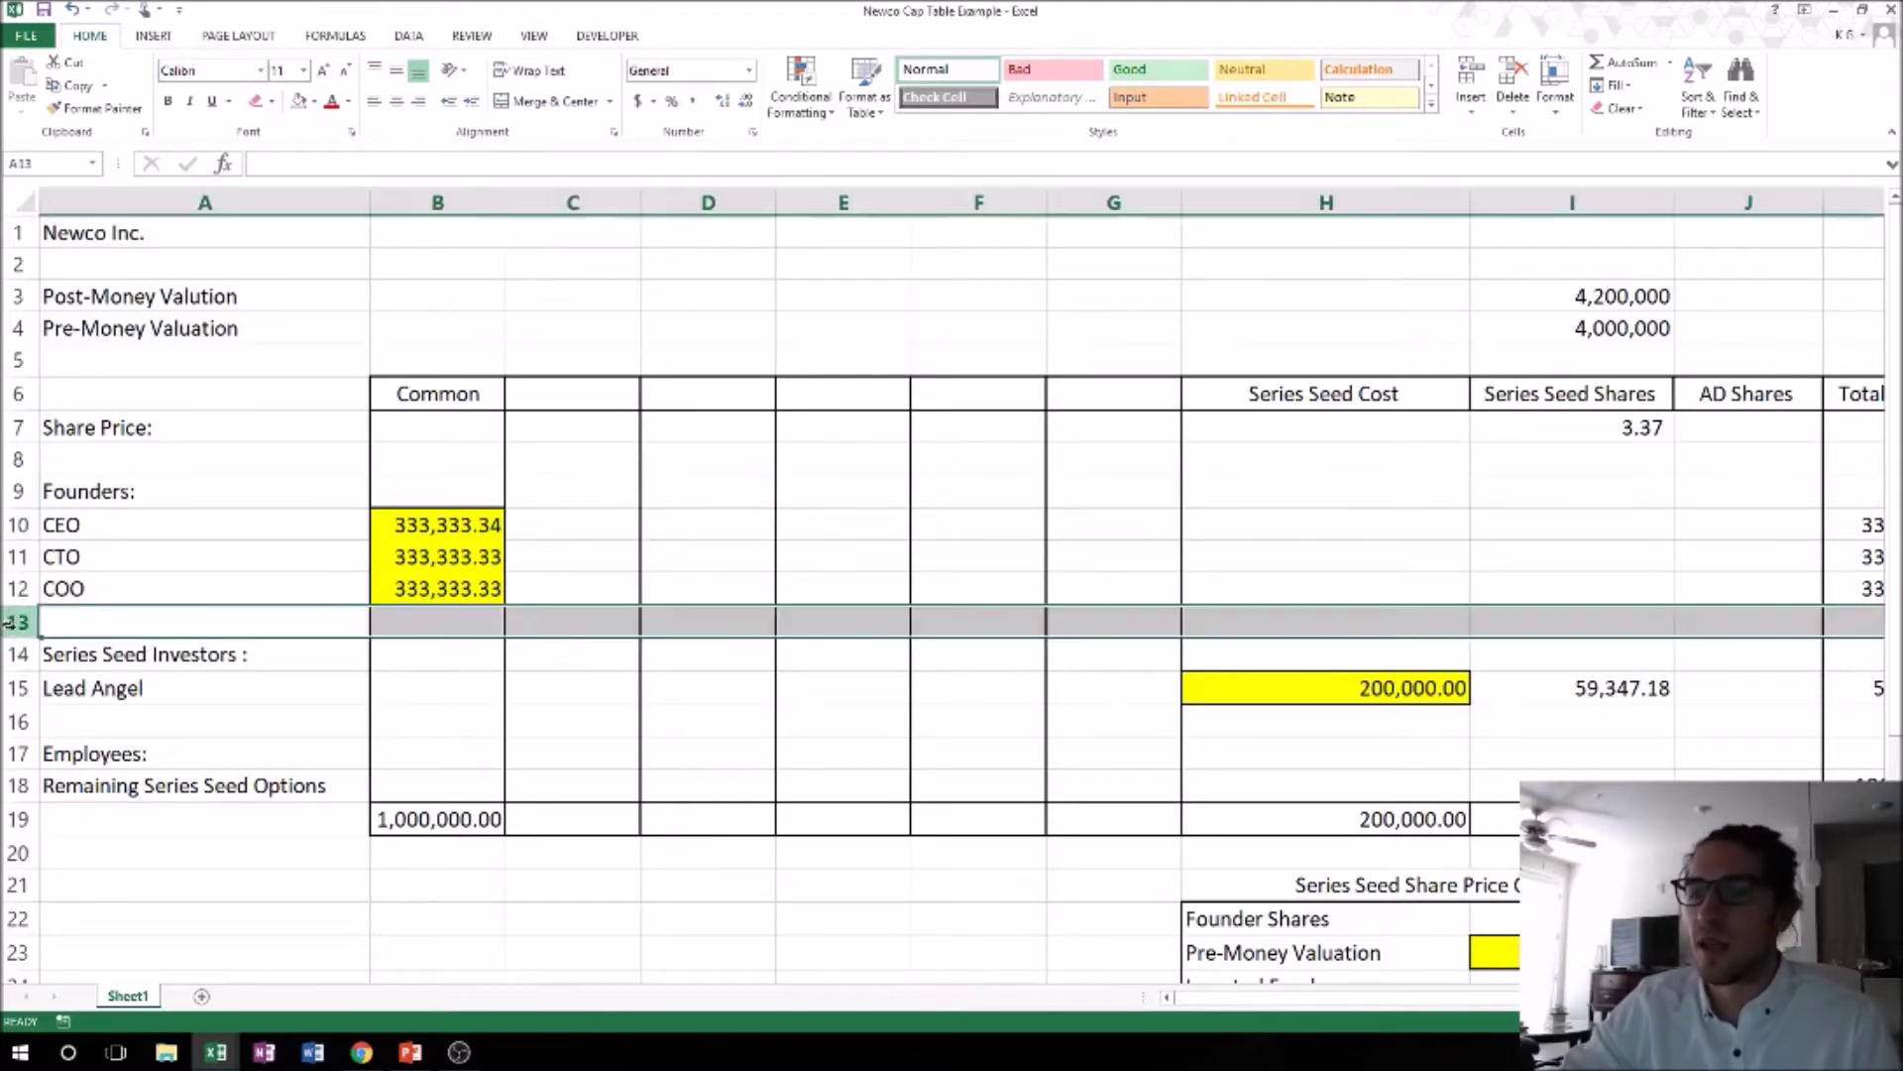
click(1450, 77)
click(1450, 76)
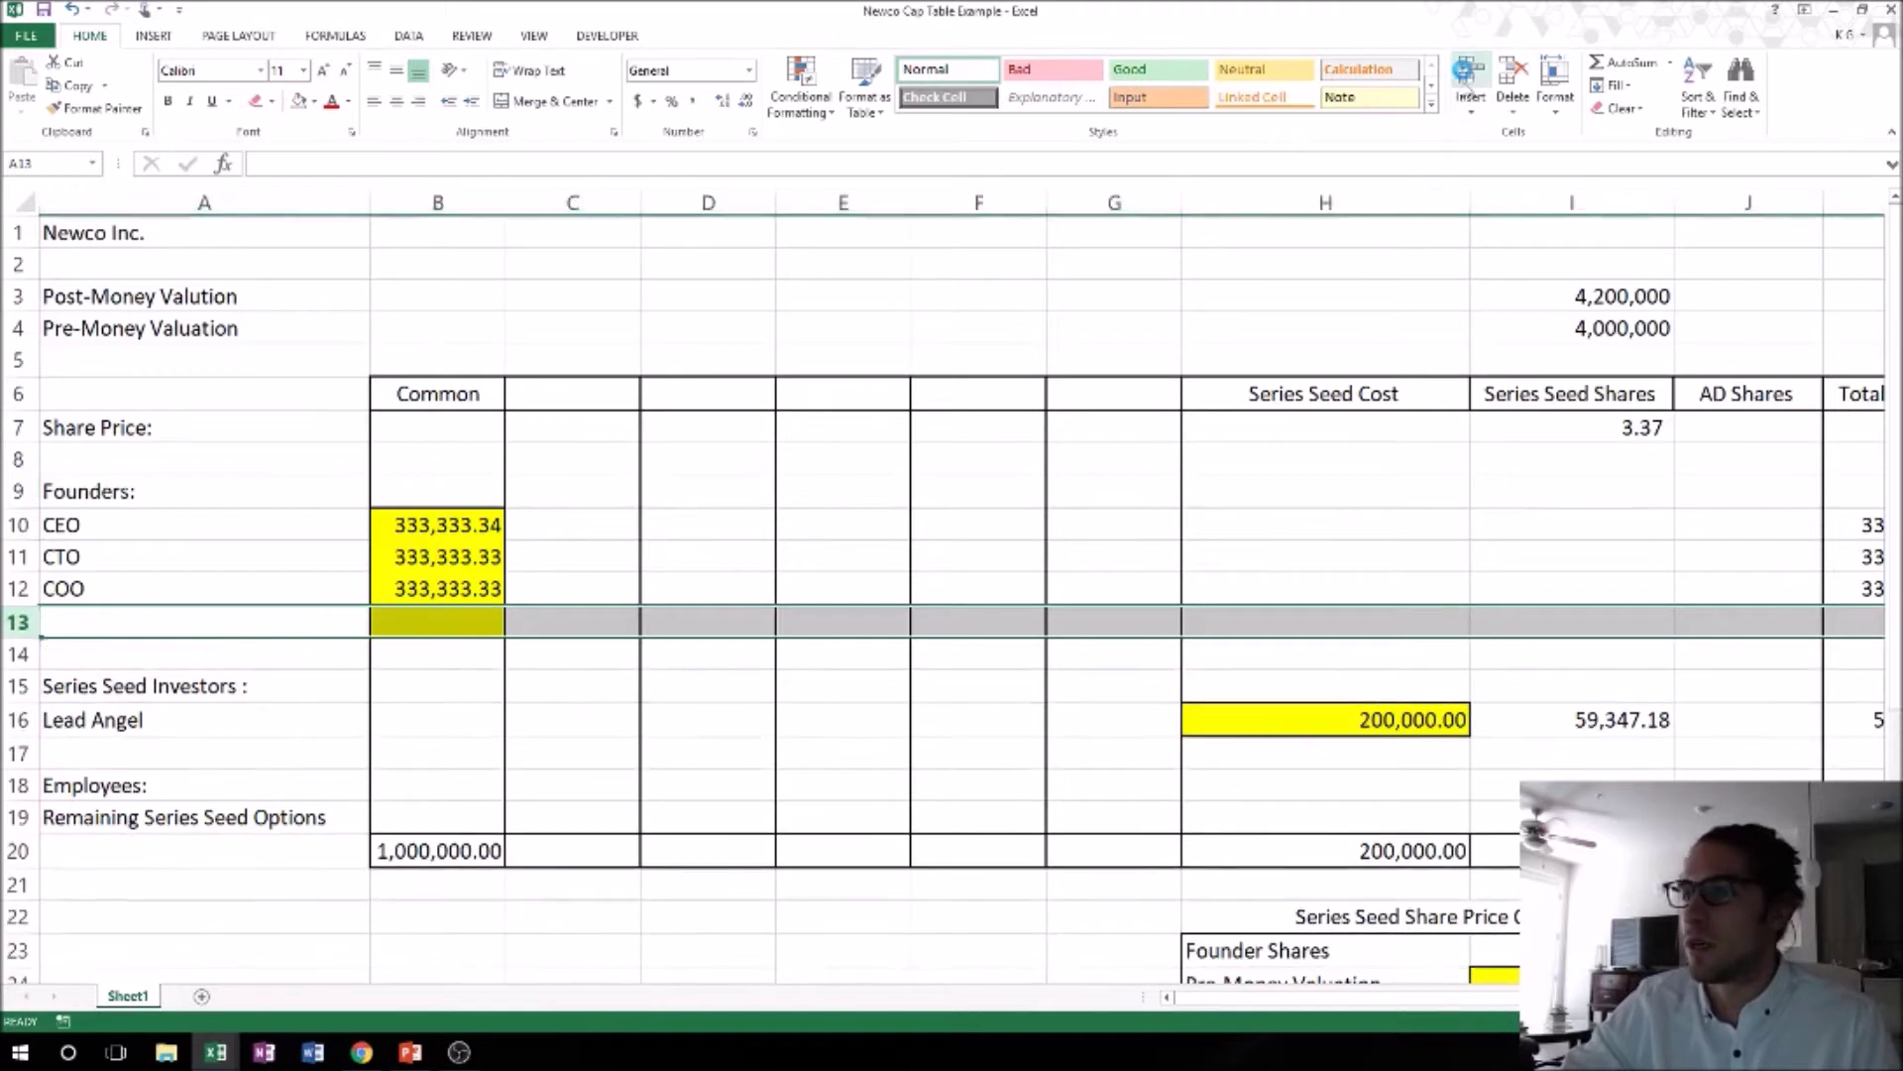
Enter the section label "Convertible Debt Investors" in A14 and the investor label "CD Angel" in A15.
click(159, 656)
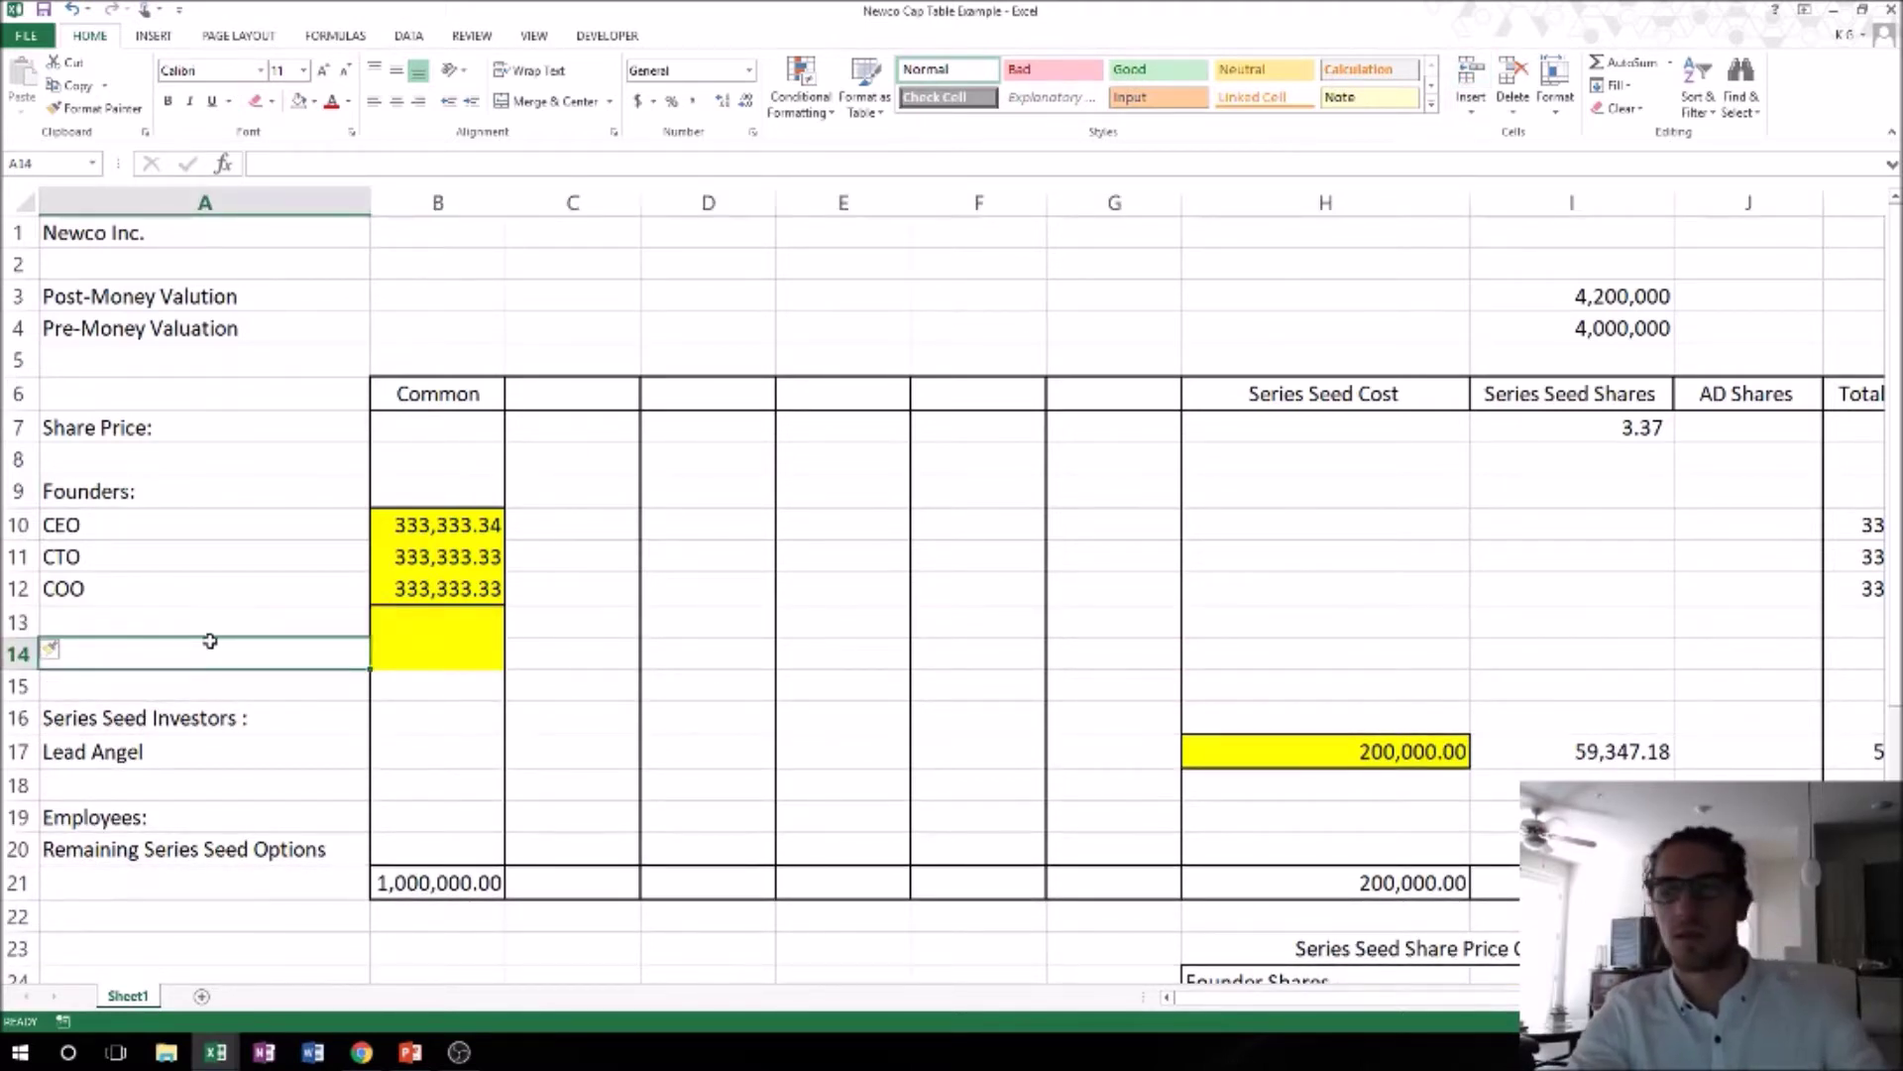
text(Convertib)
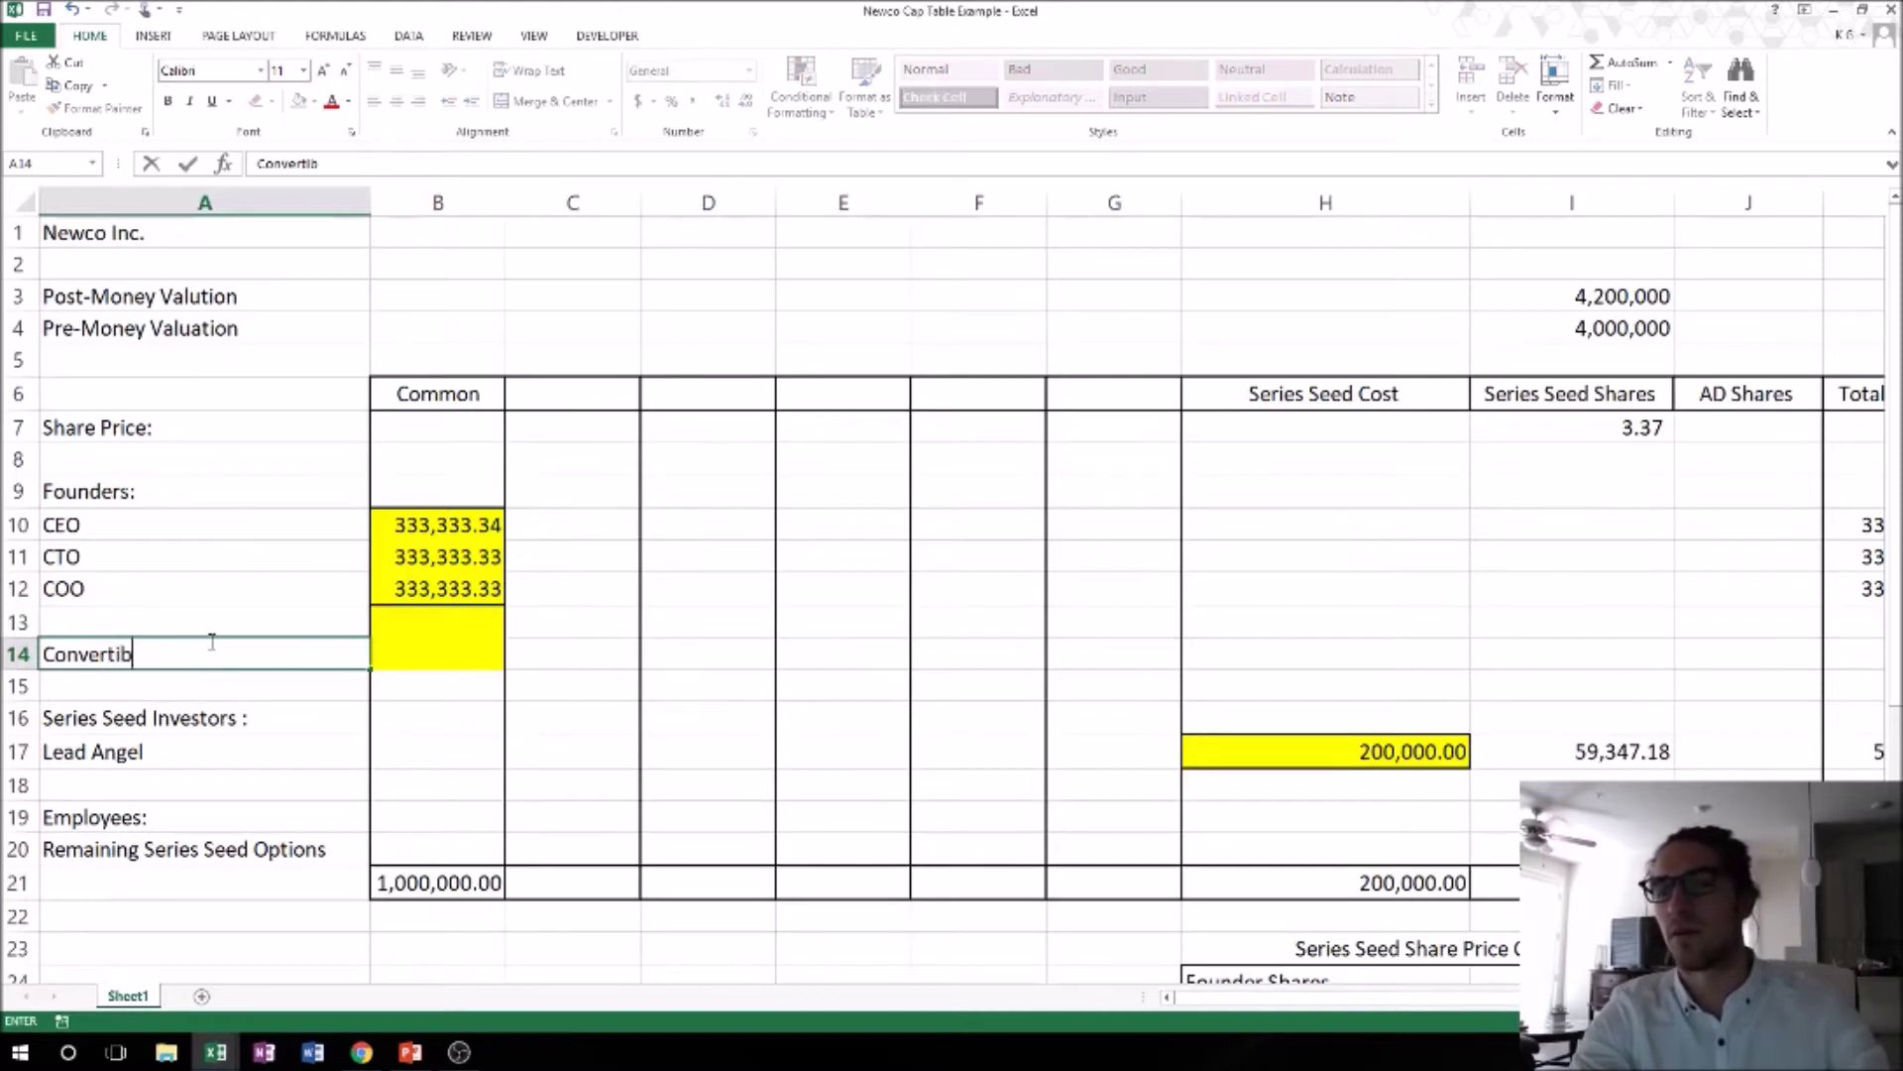
text(le Debt Investors)
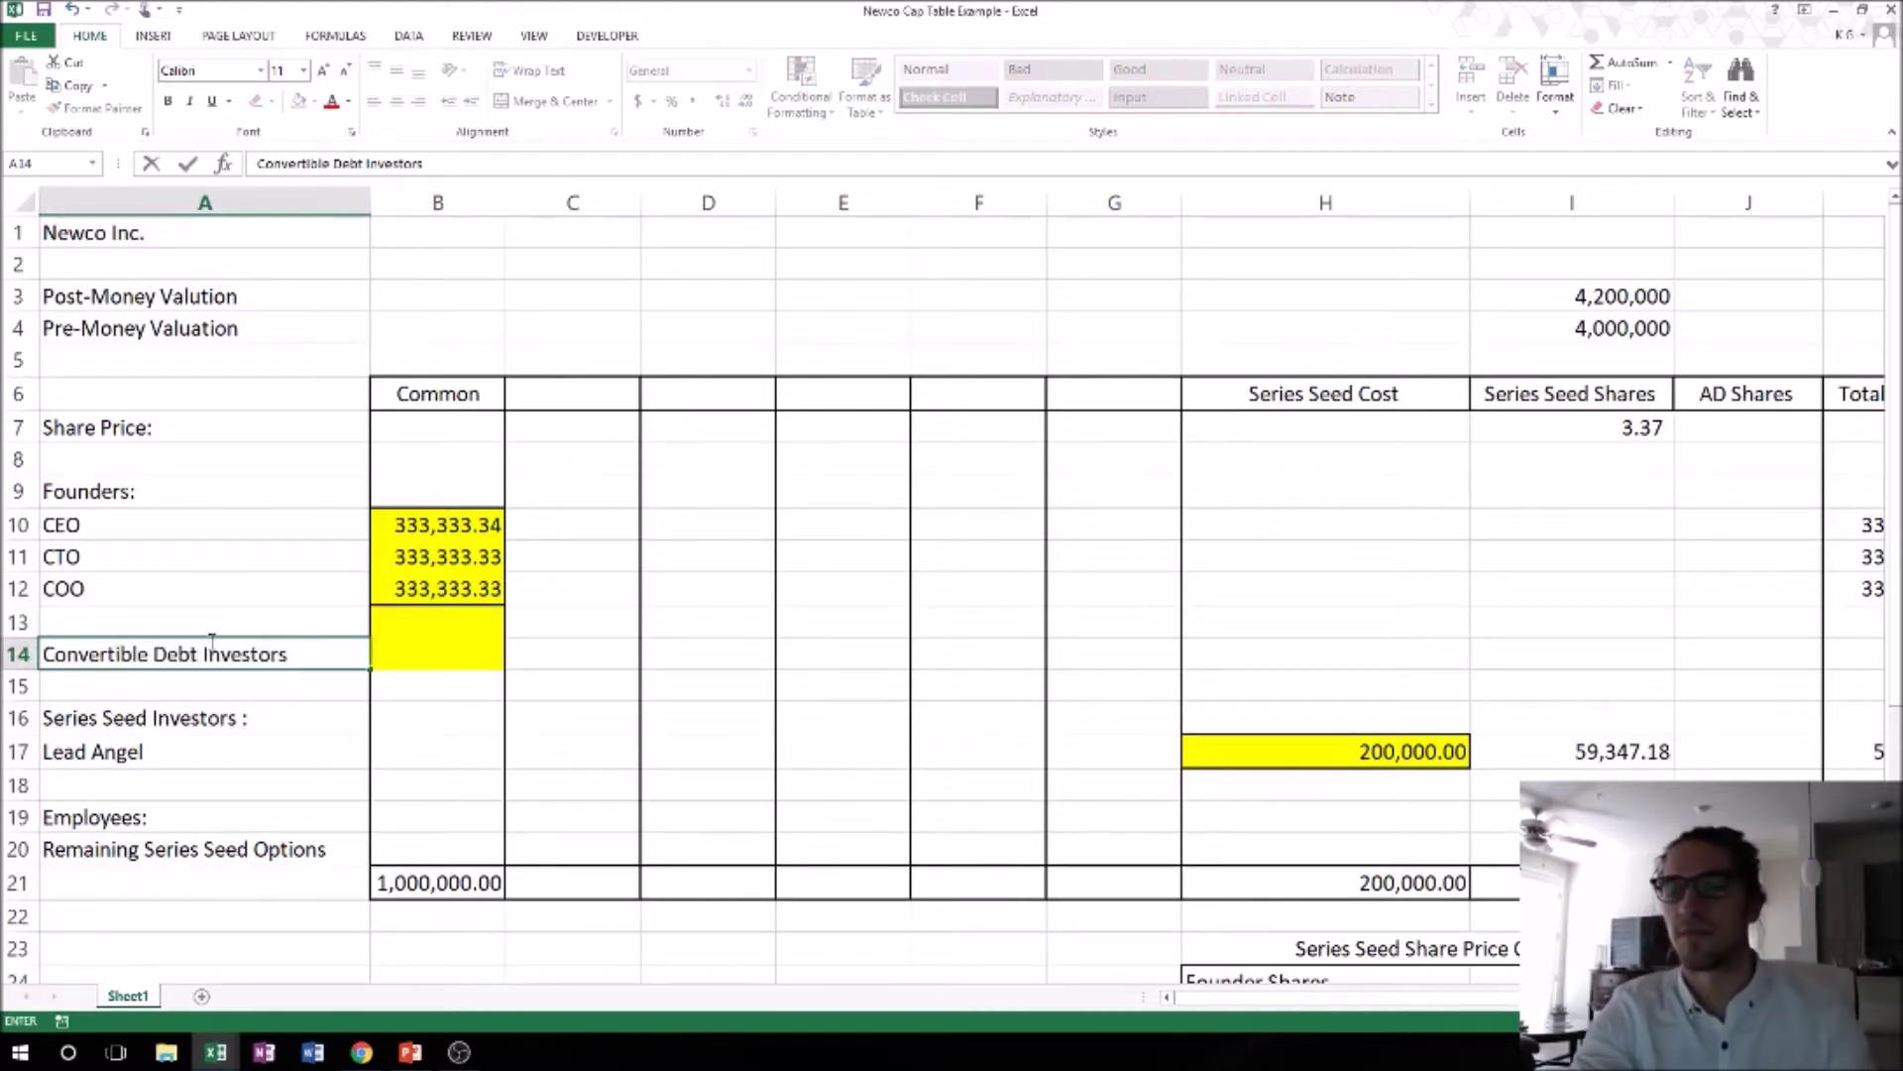
key(Return)
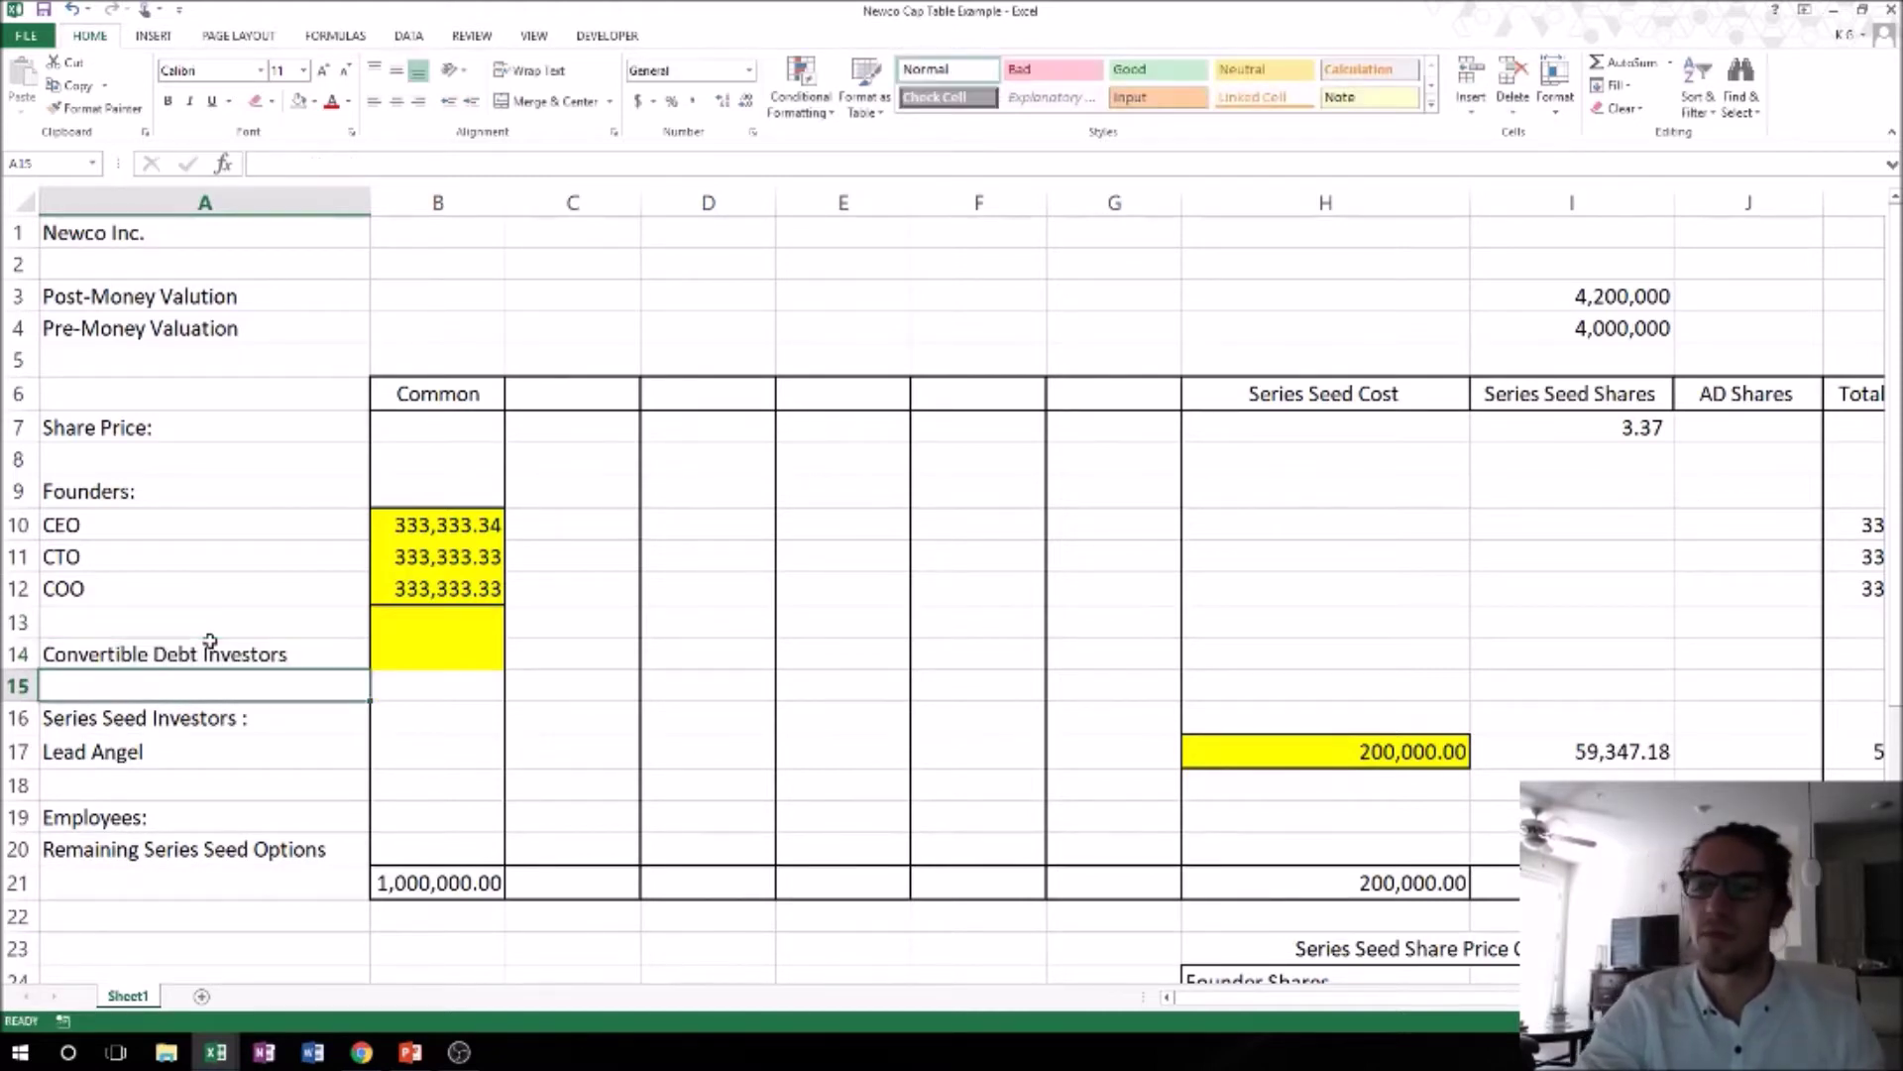
text(CD)
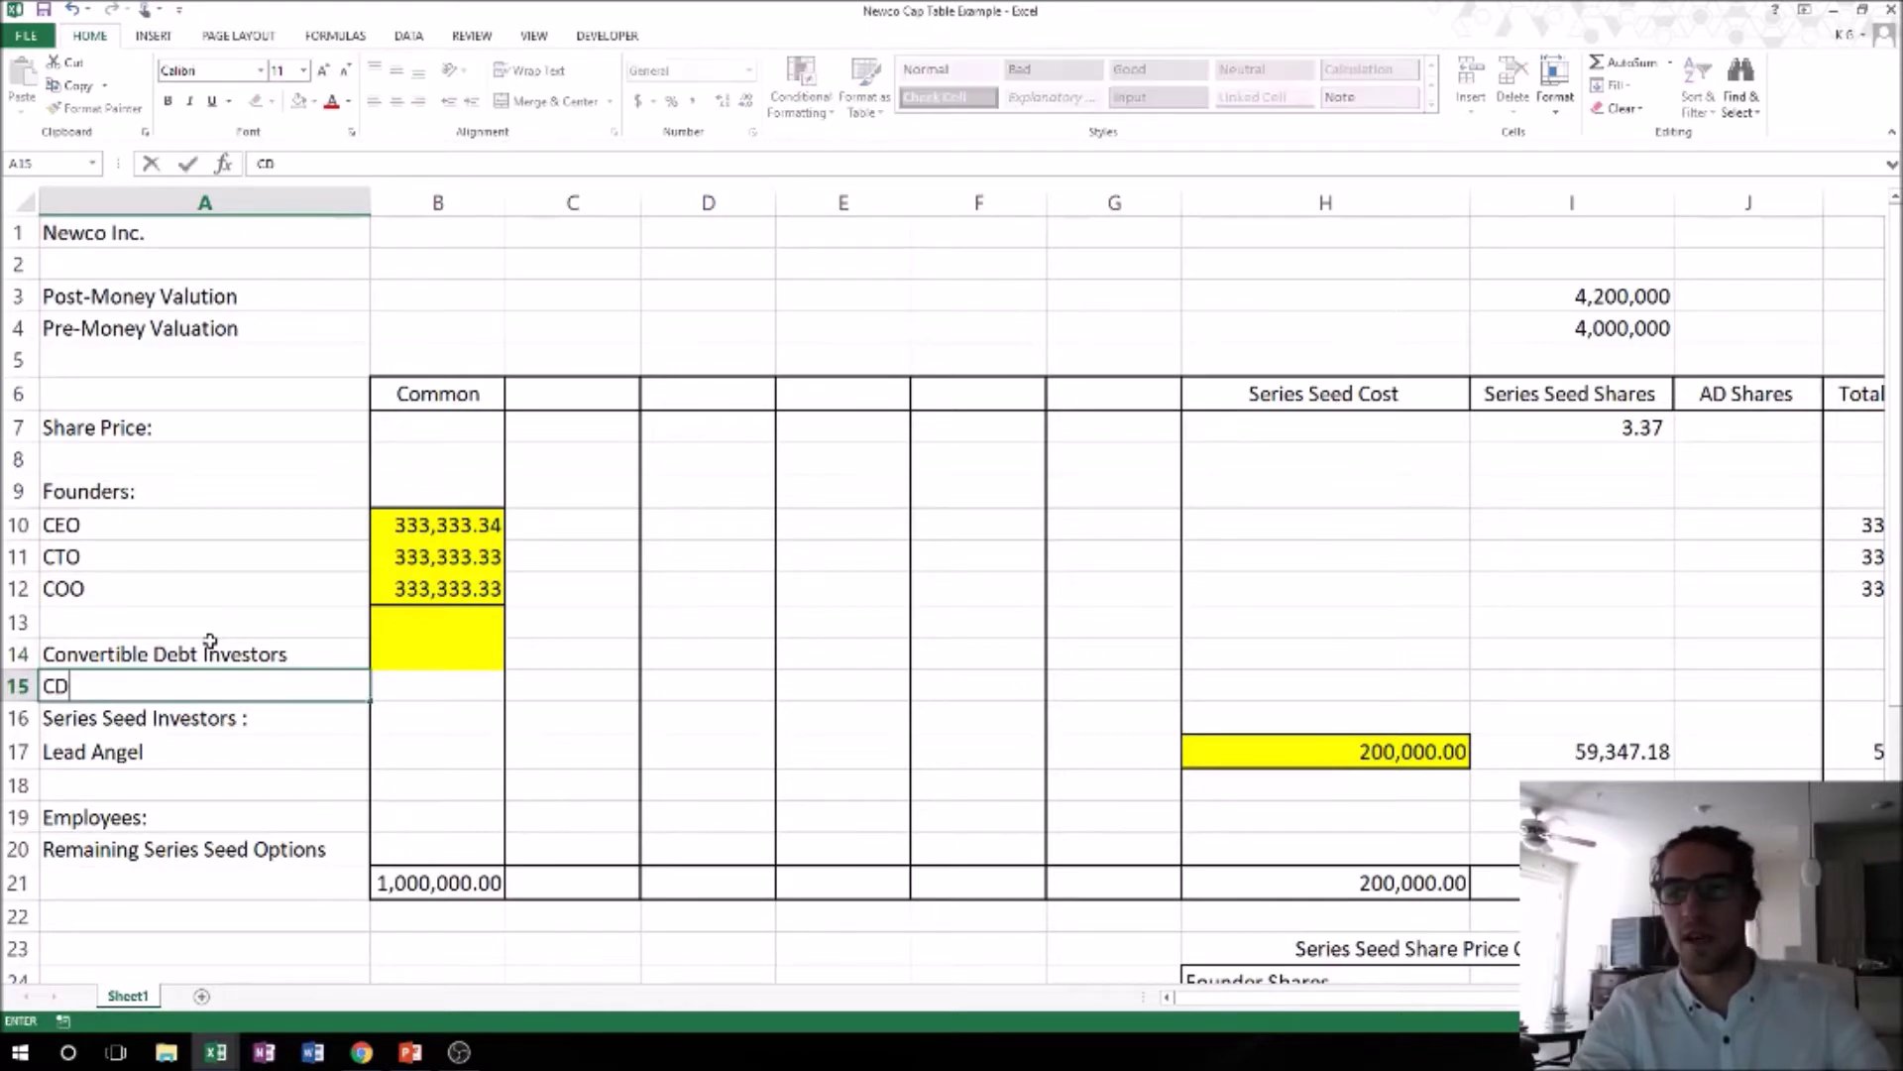
text( Angle)
key(BackSpace)
key(BackSpace)
text(el)
key(Return)
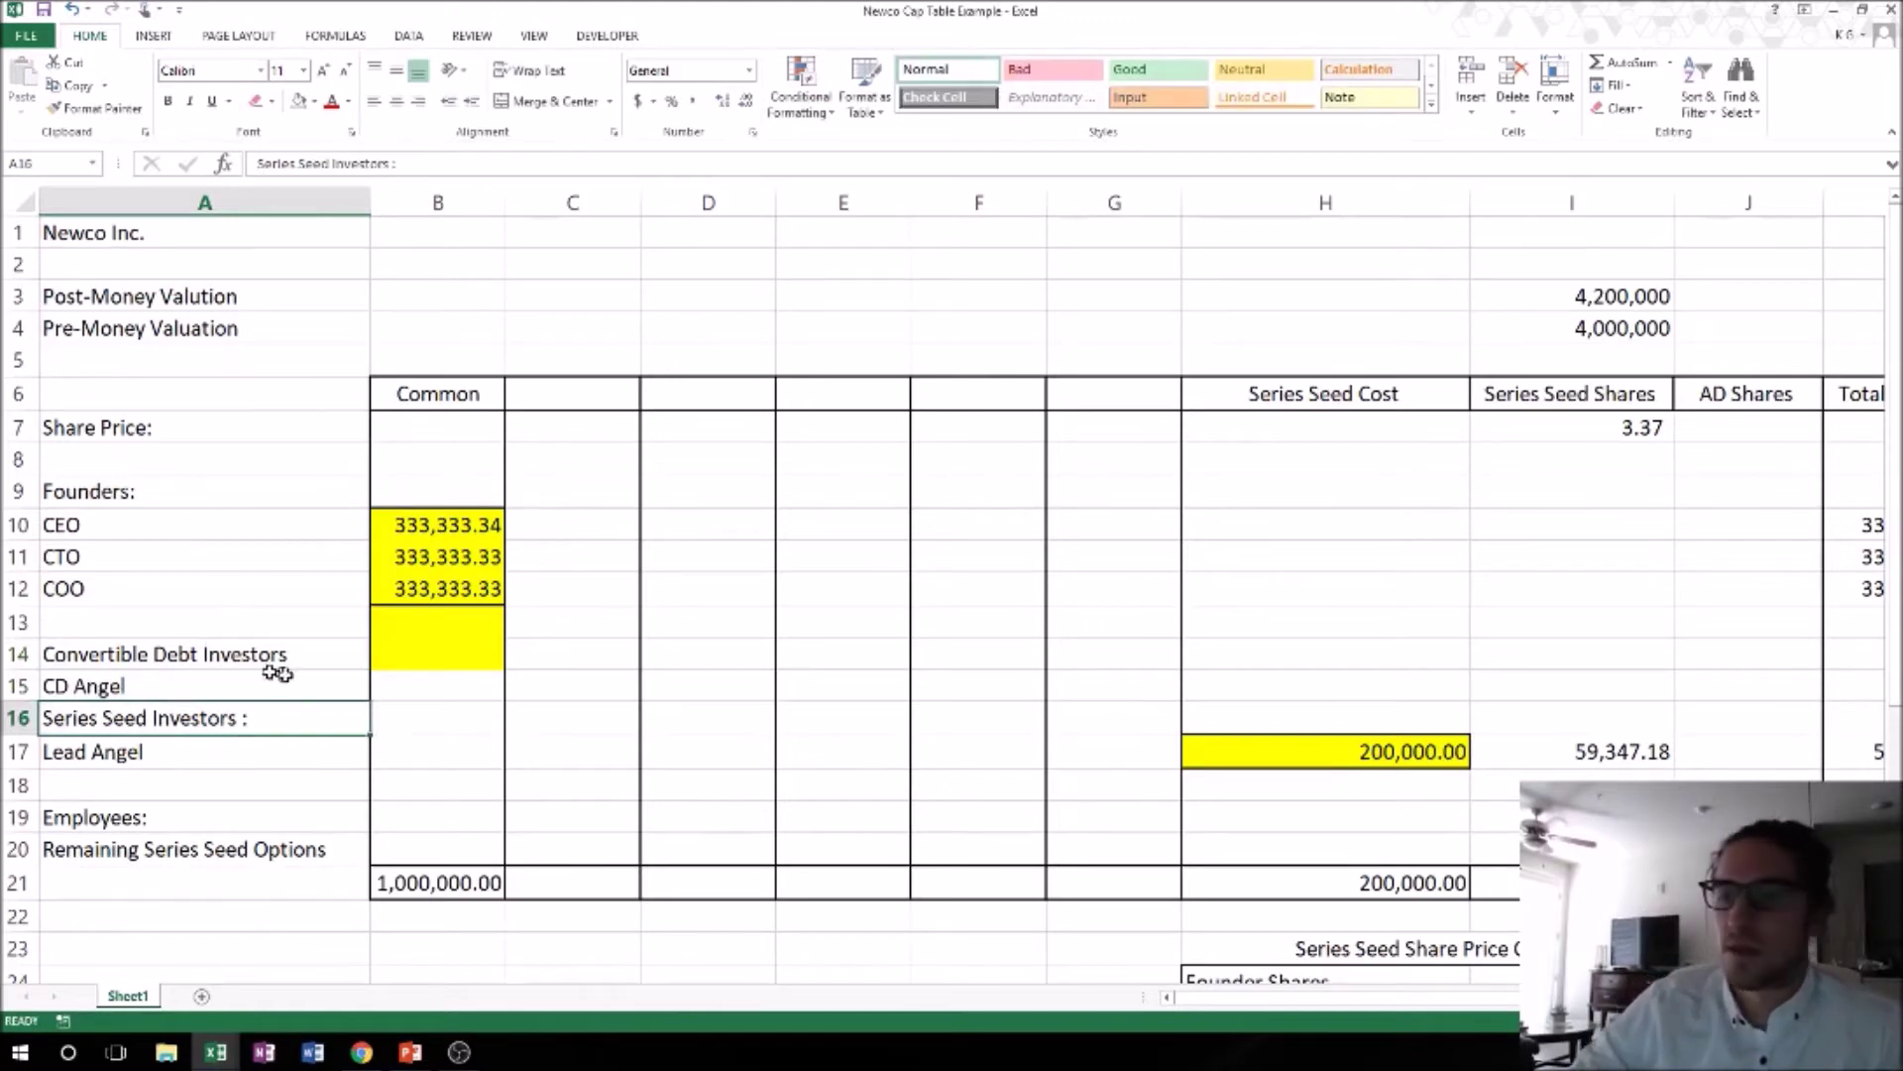
Enter an investment of 100000 for CD Angel in C15.
click(317, 689)
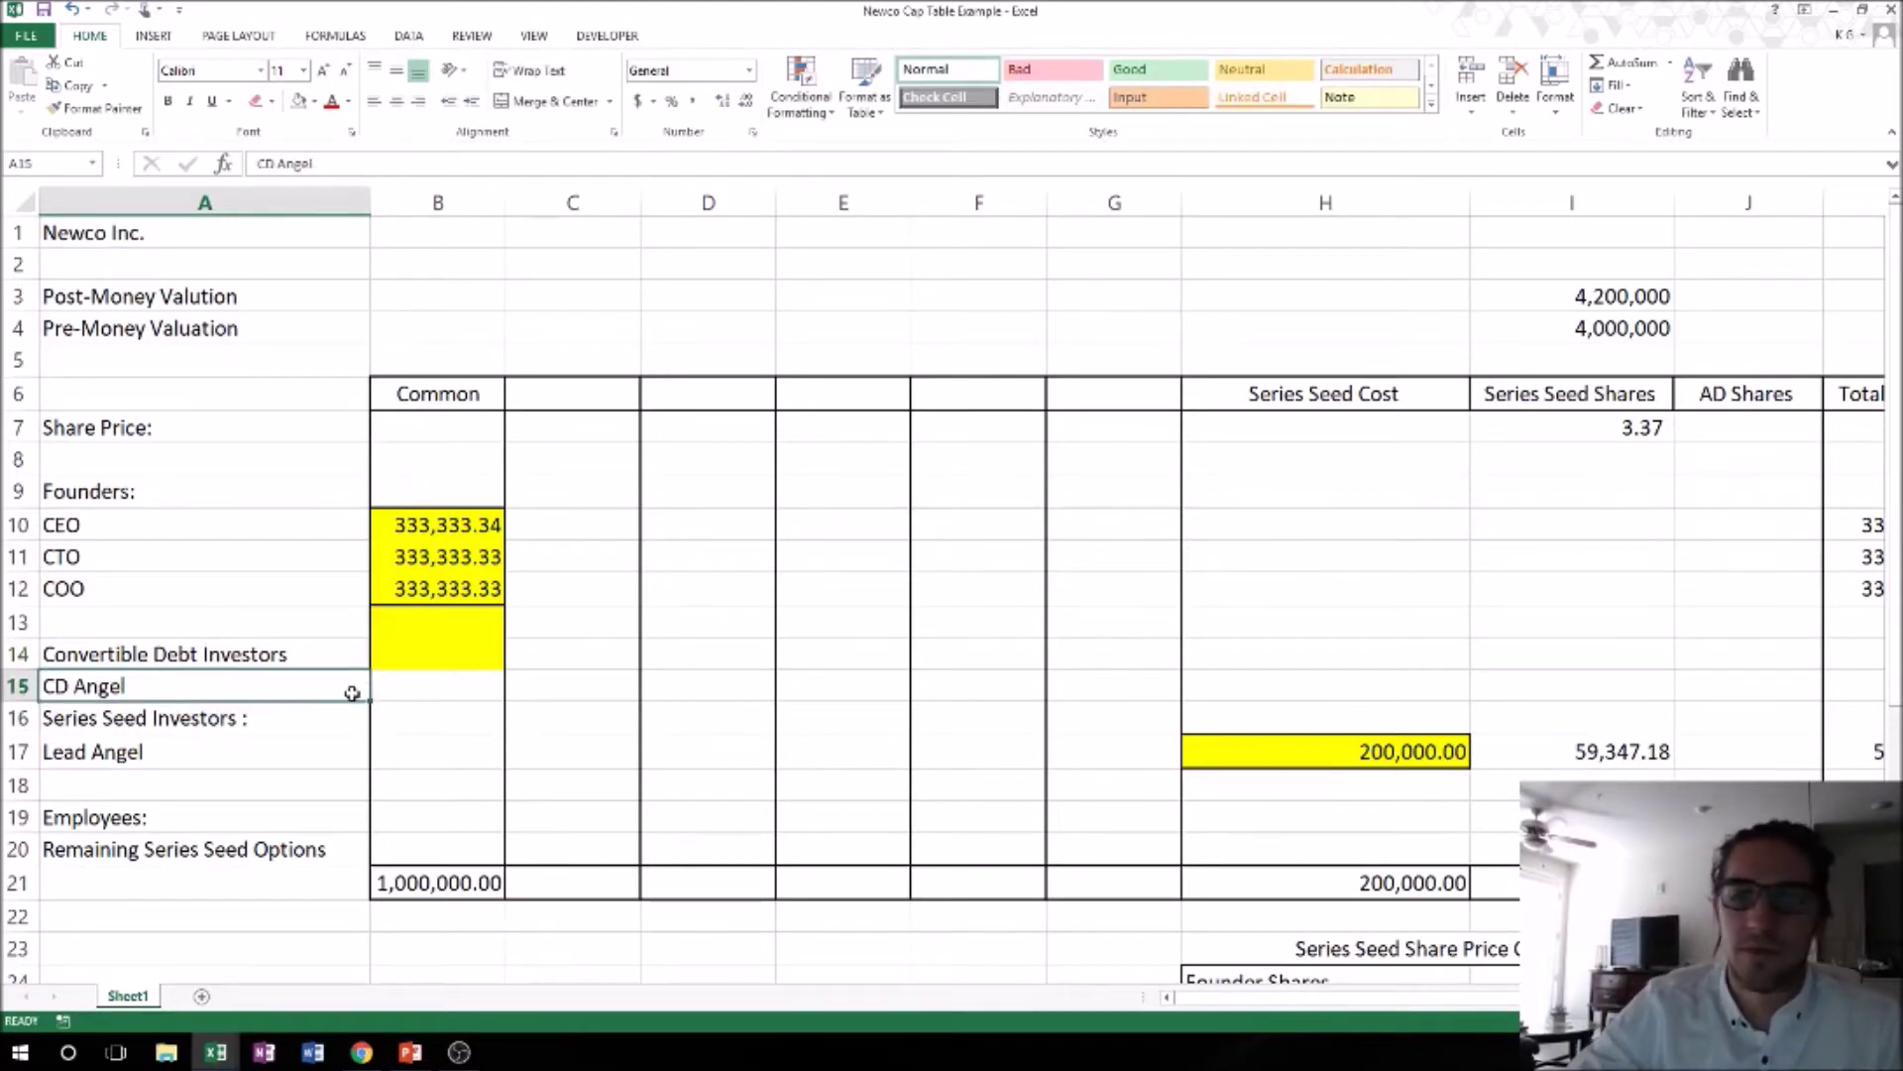
key(Right)
key(Right)
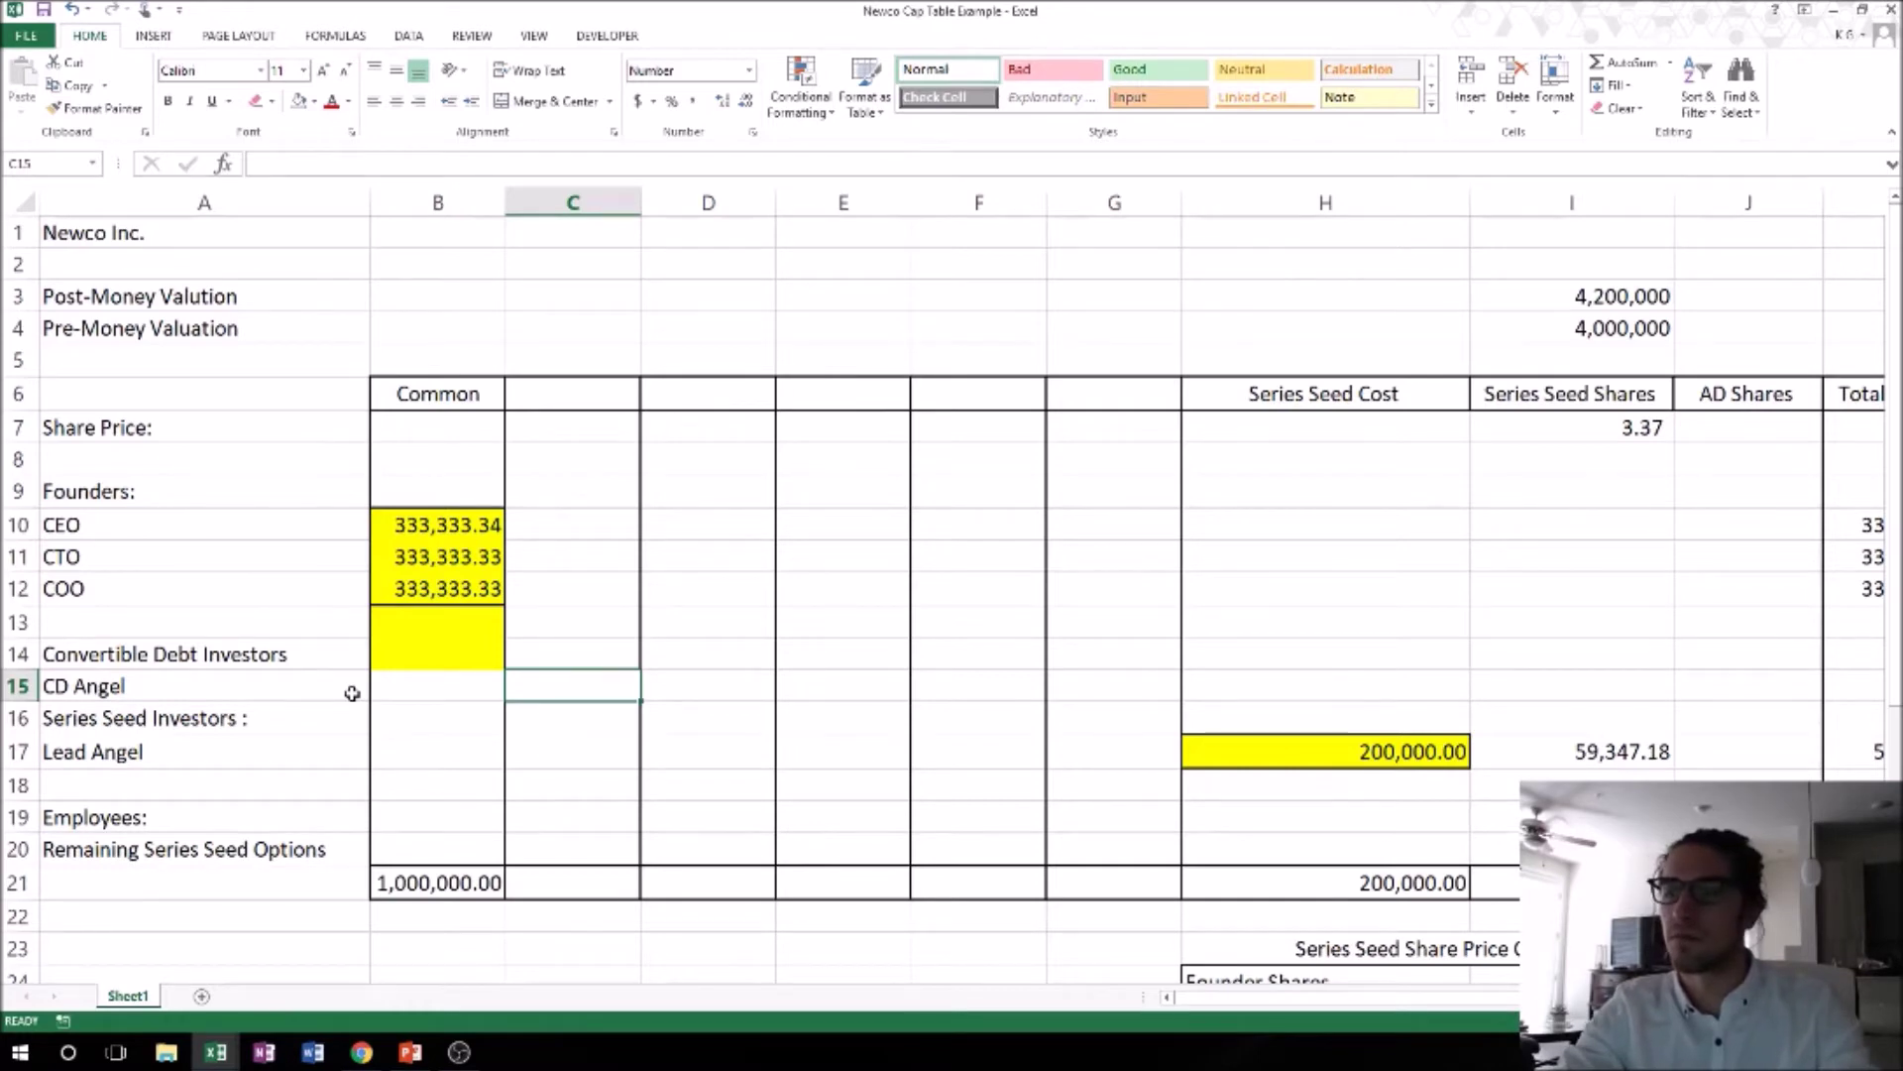
text(100000)
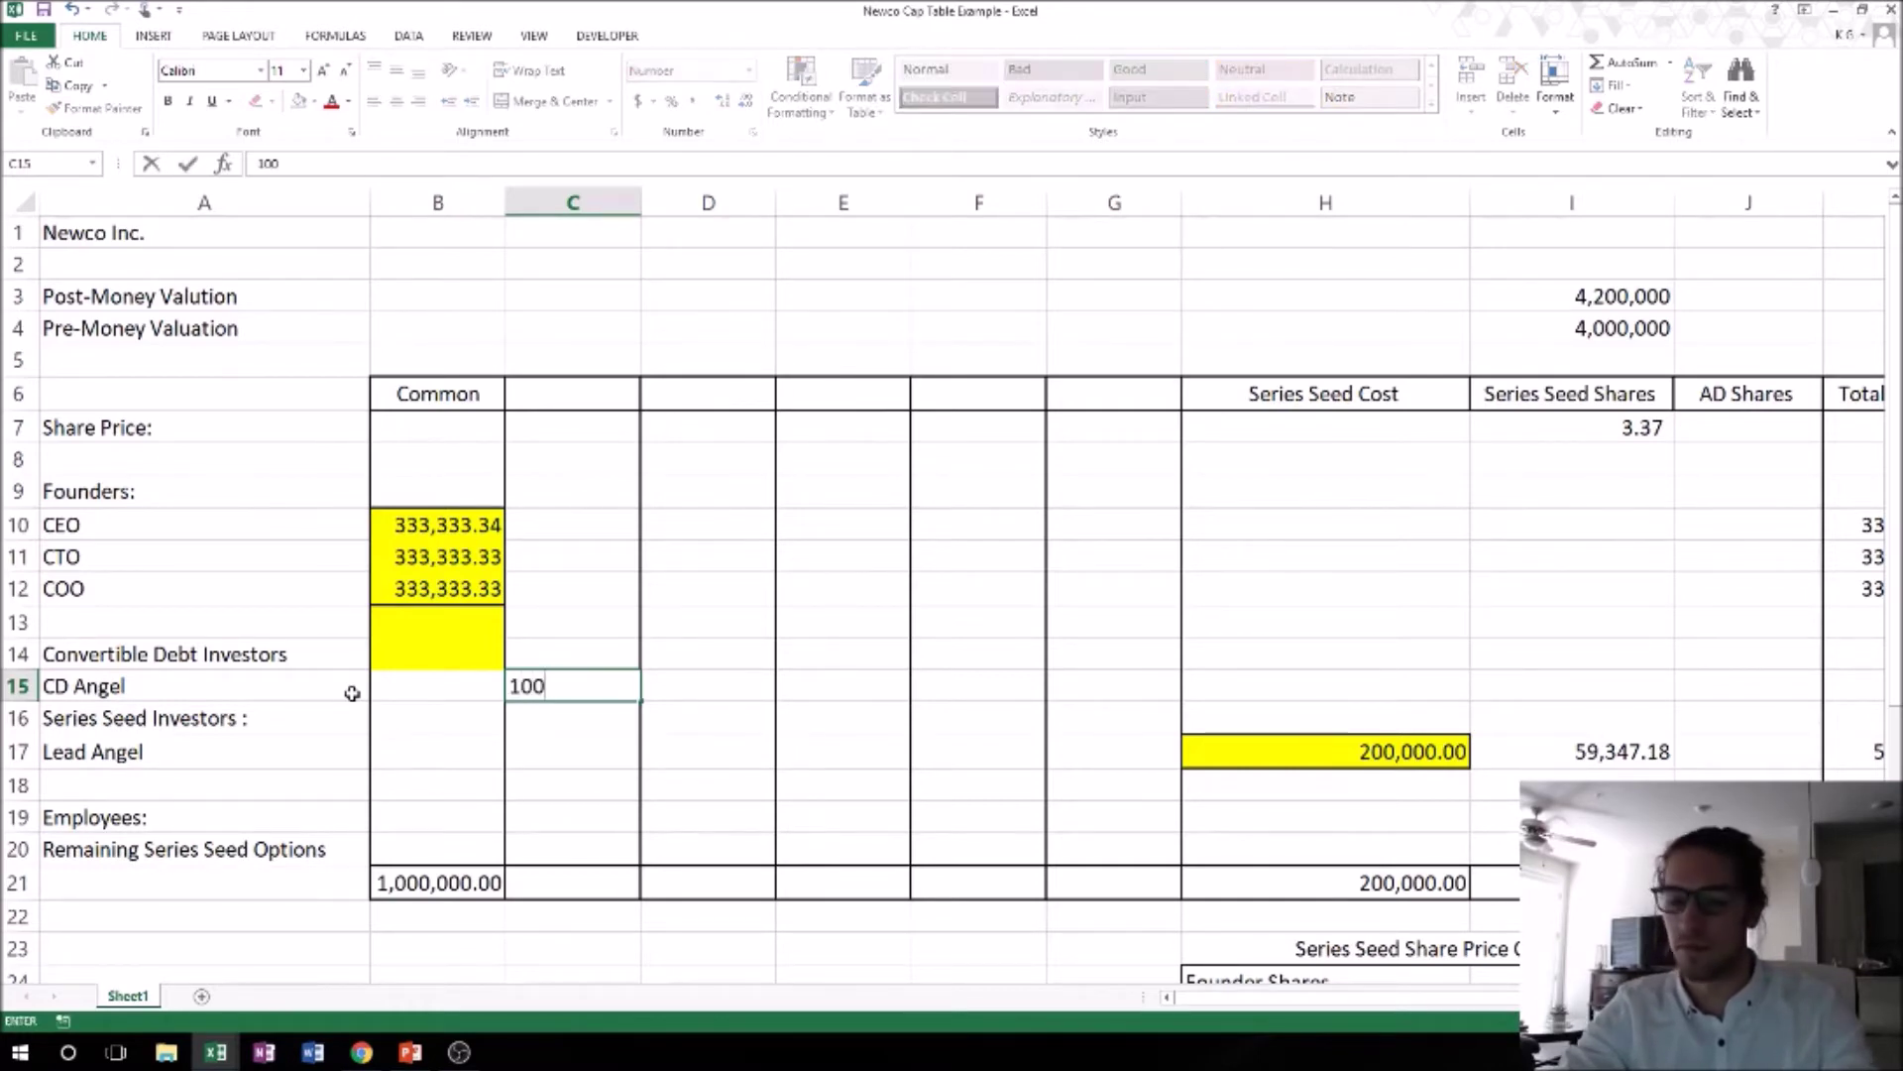
key(Return)
Enter the header "Amount" for column C in row 6.
key(Up)
key(Up)
key(Up)
key(Up)
key(Up)
key(Up)
key(Up)
key(Up)
key(Up)
key(Up)
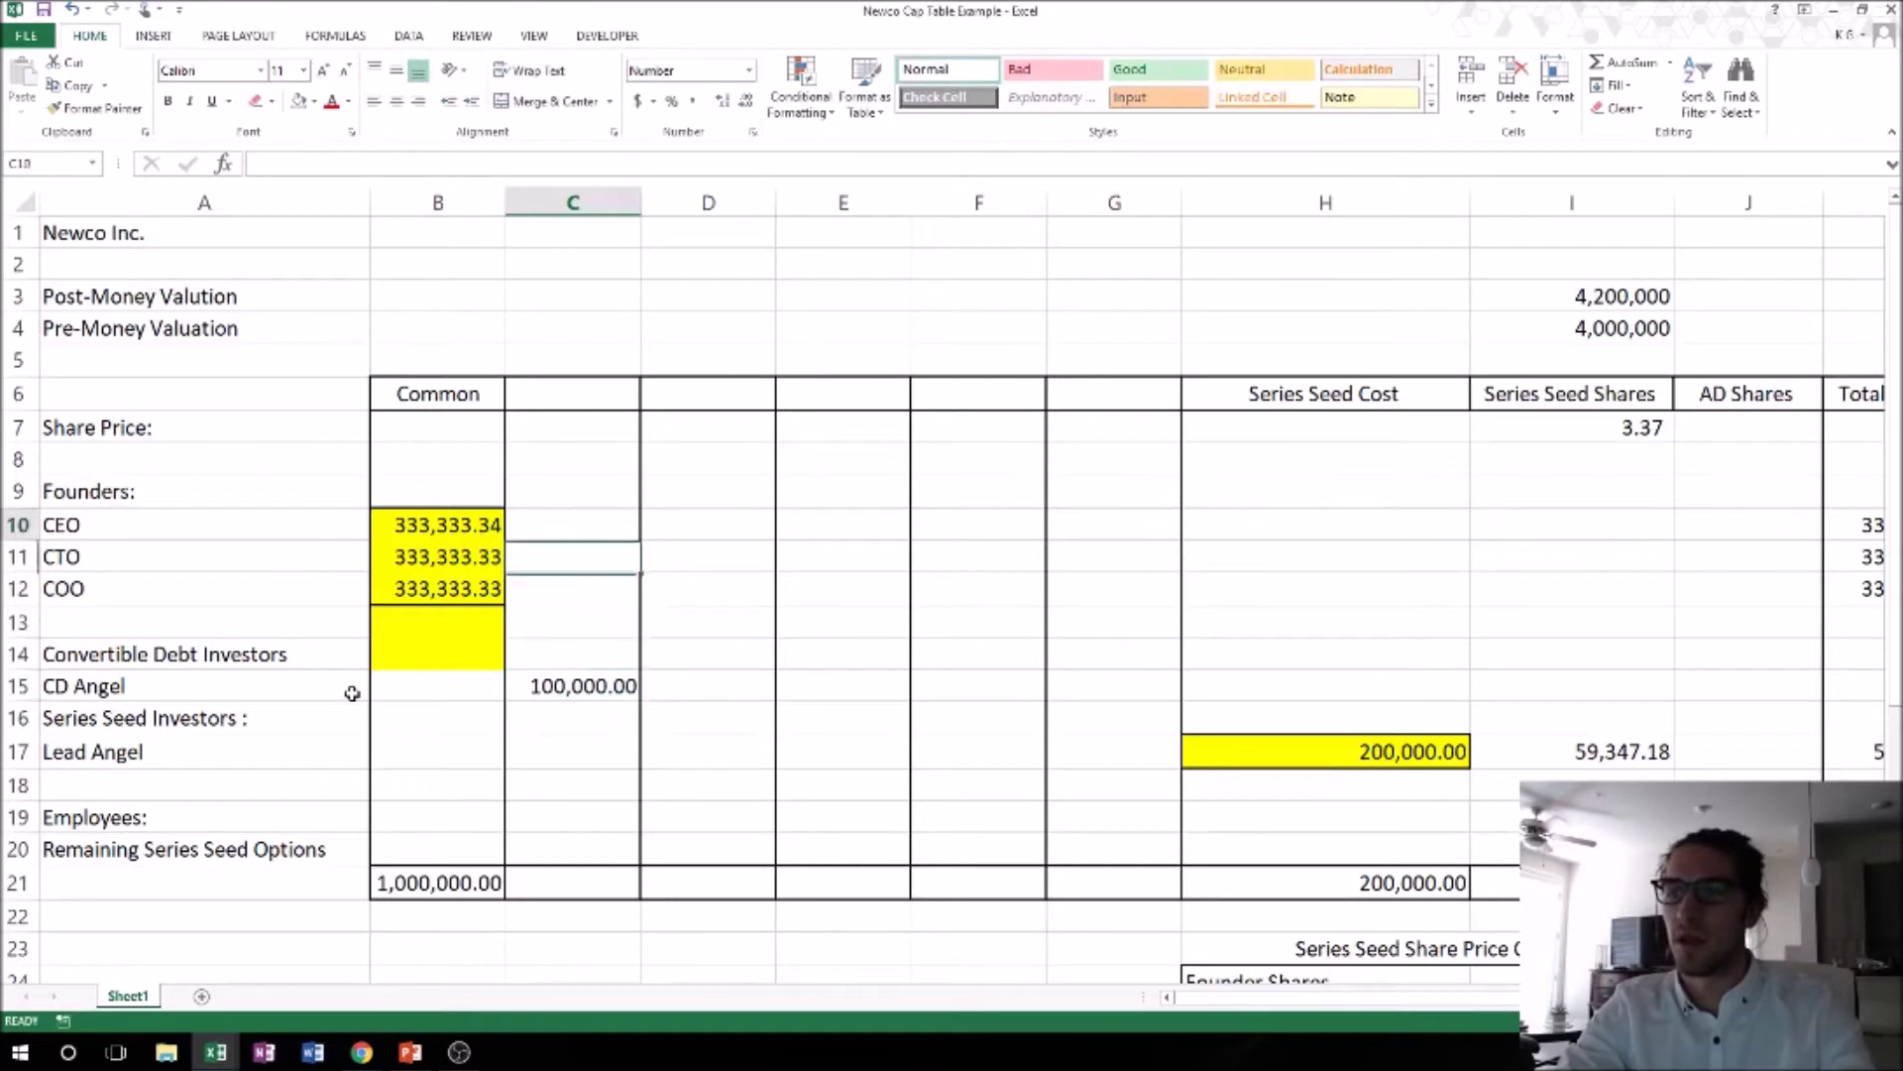
text(Amount)
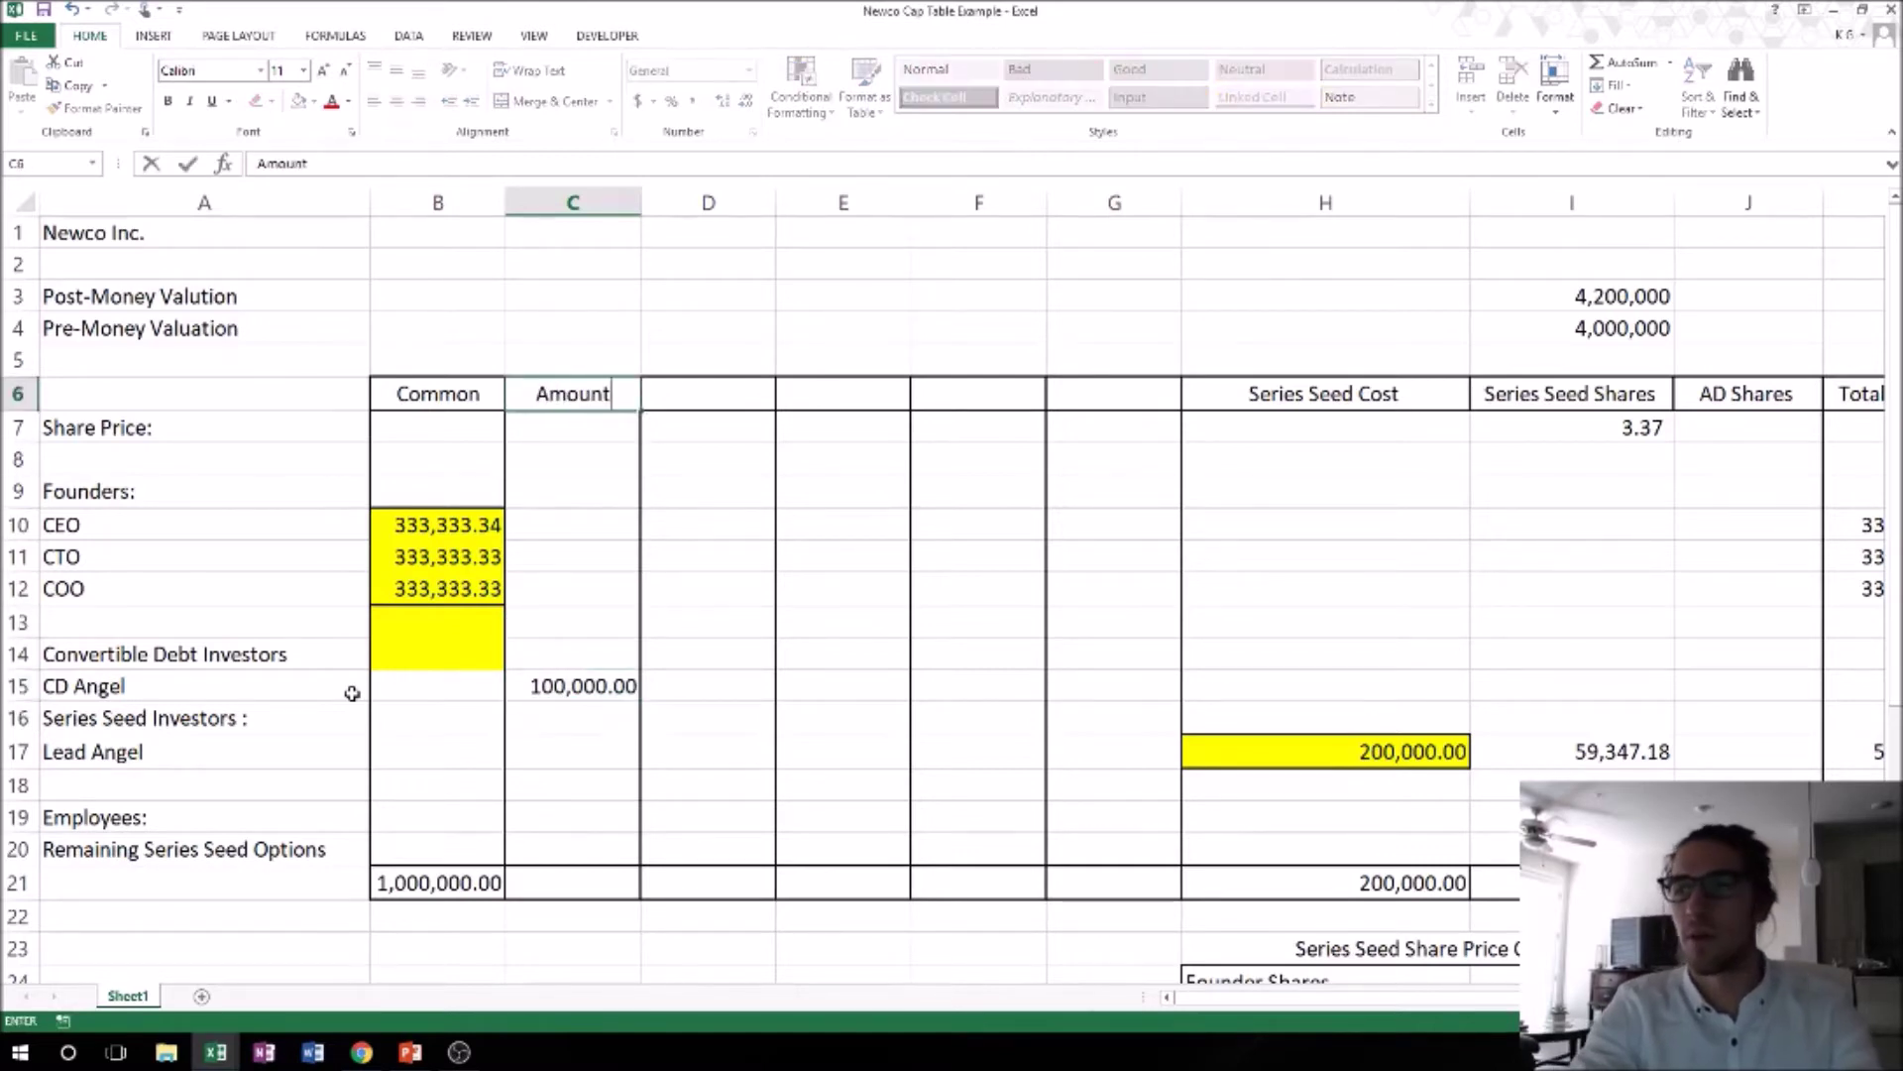
key(Return)
Enter the header "Discount" in D6, beside the Amount header.
key(Up)
key(Right)
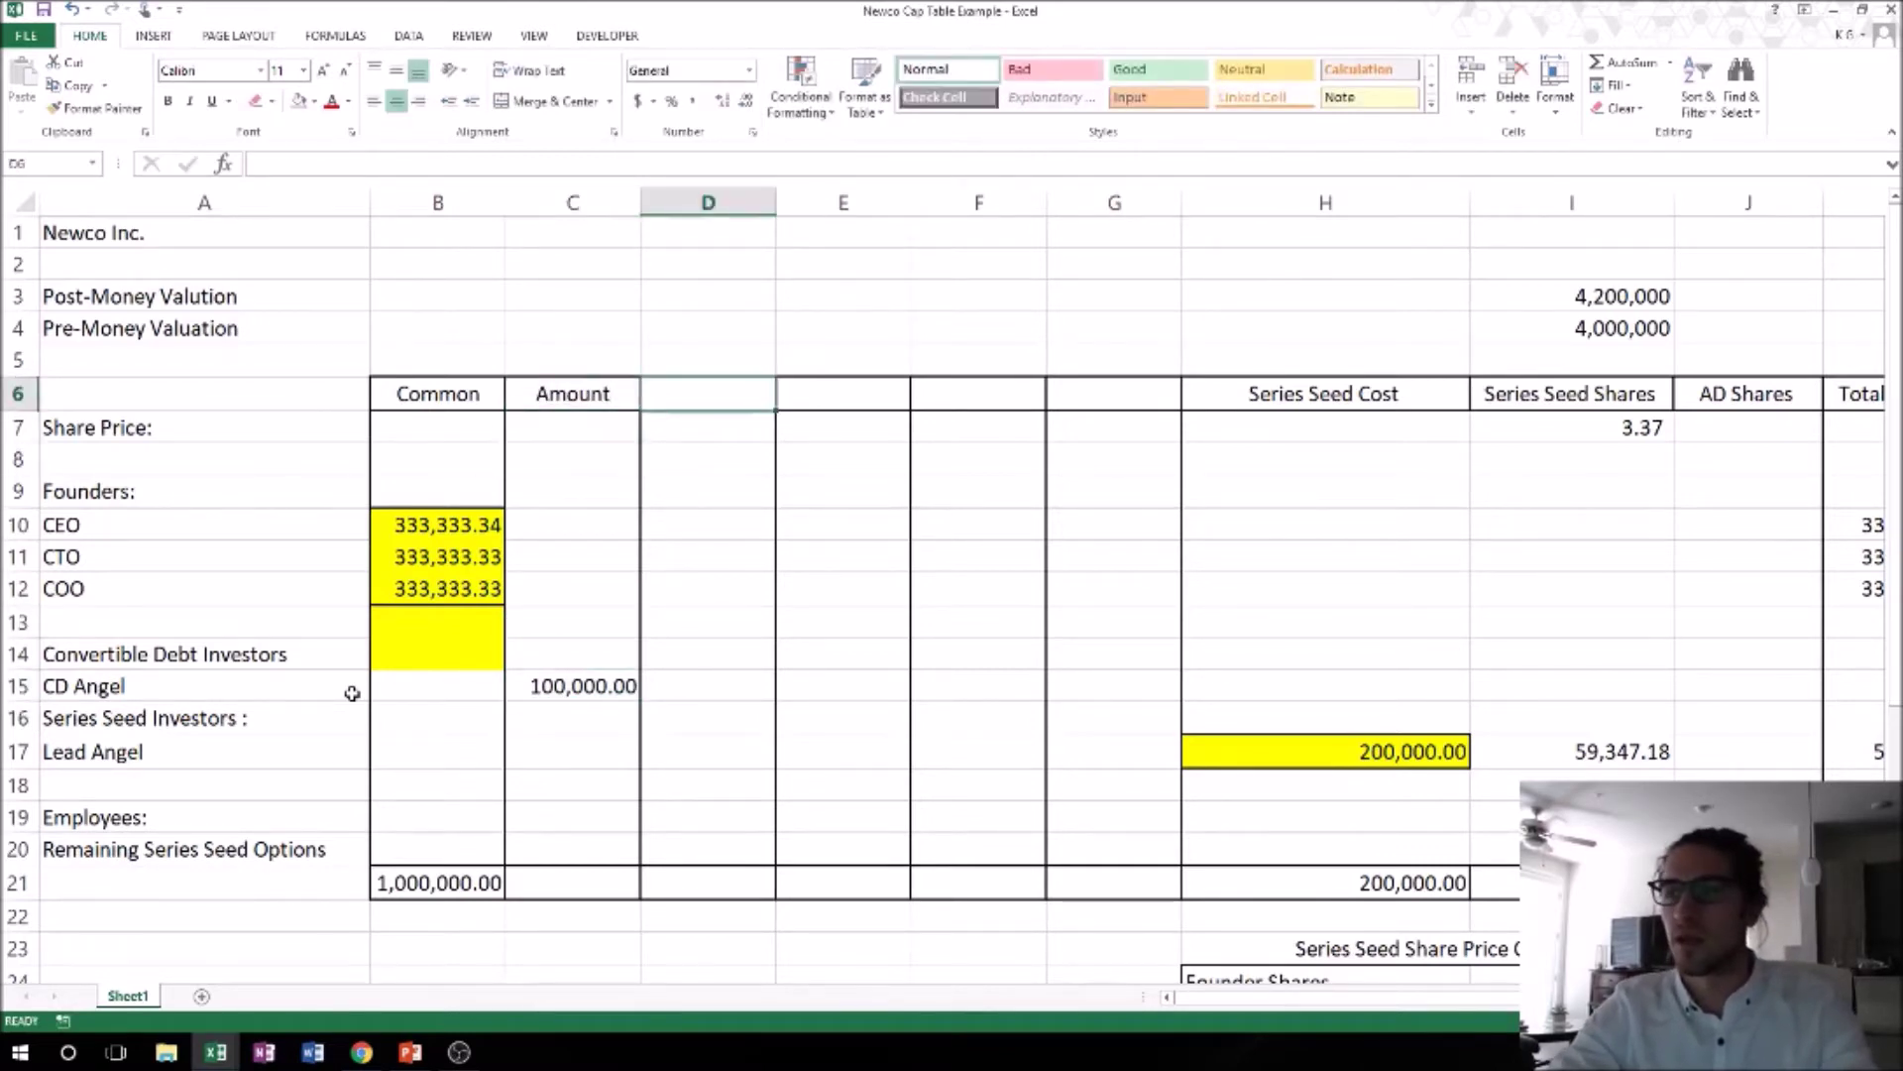
text(Discount)
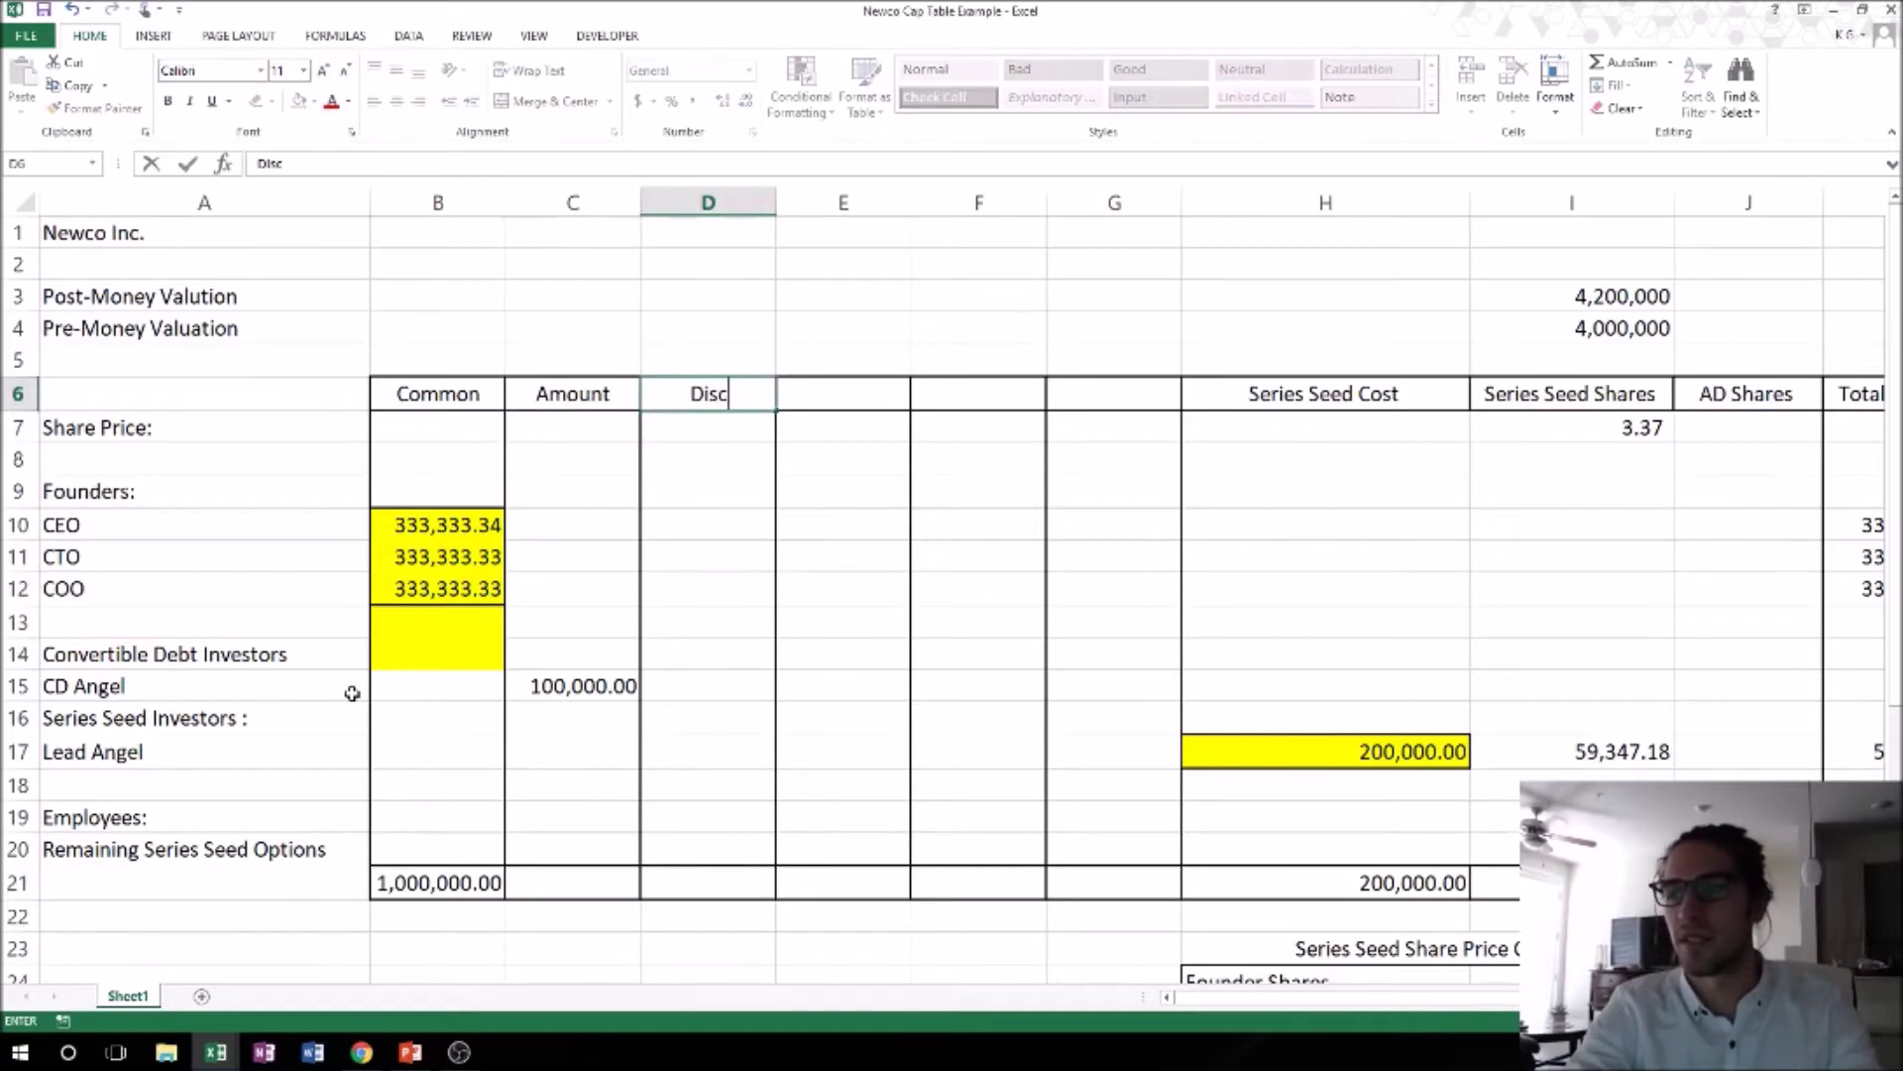
key(Return)
Set CD Angel's discount to .20 in D15.
key(Down)
key(Down)
key(Down)
key(Down)
key(Down)
key(Down)
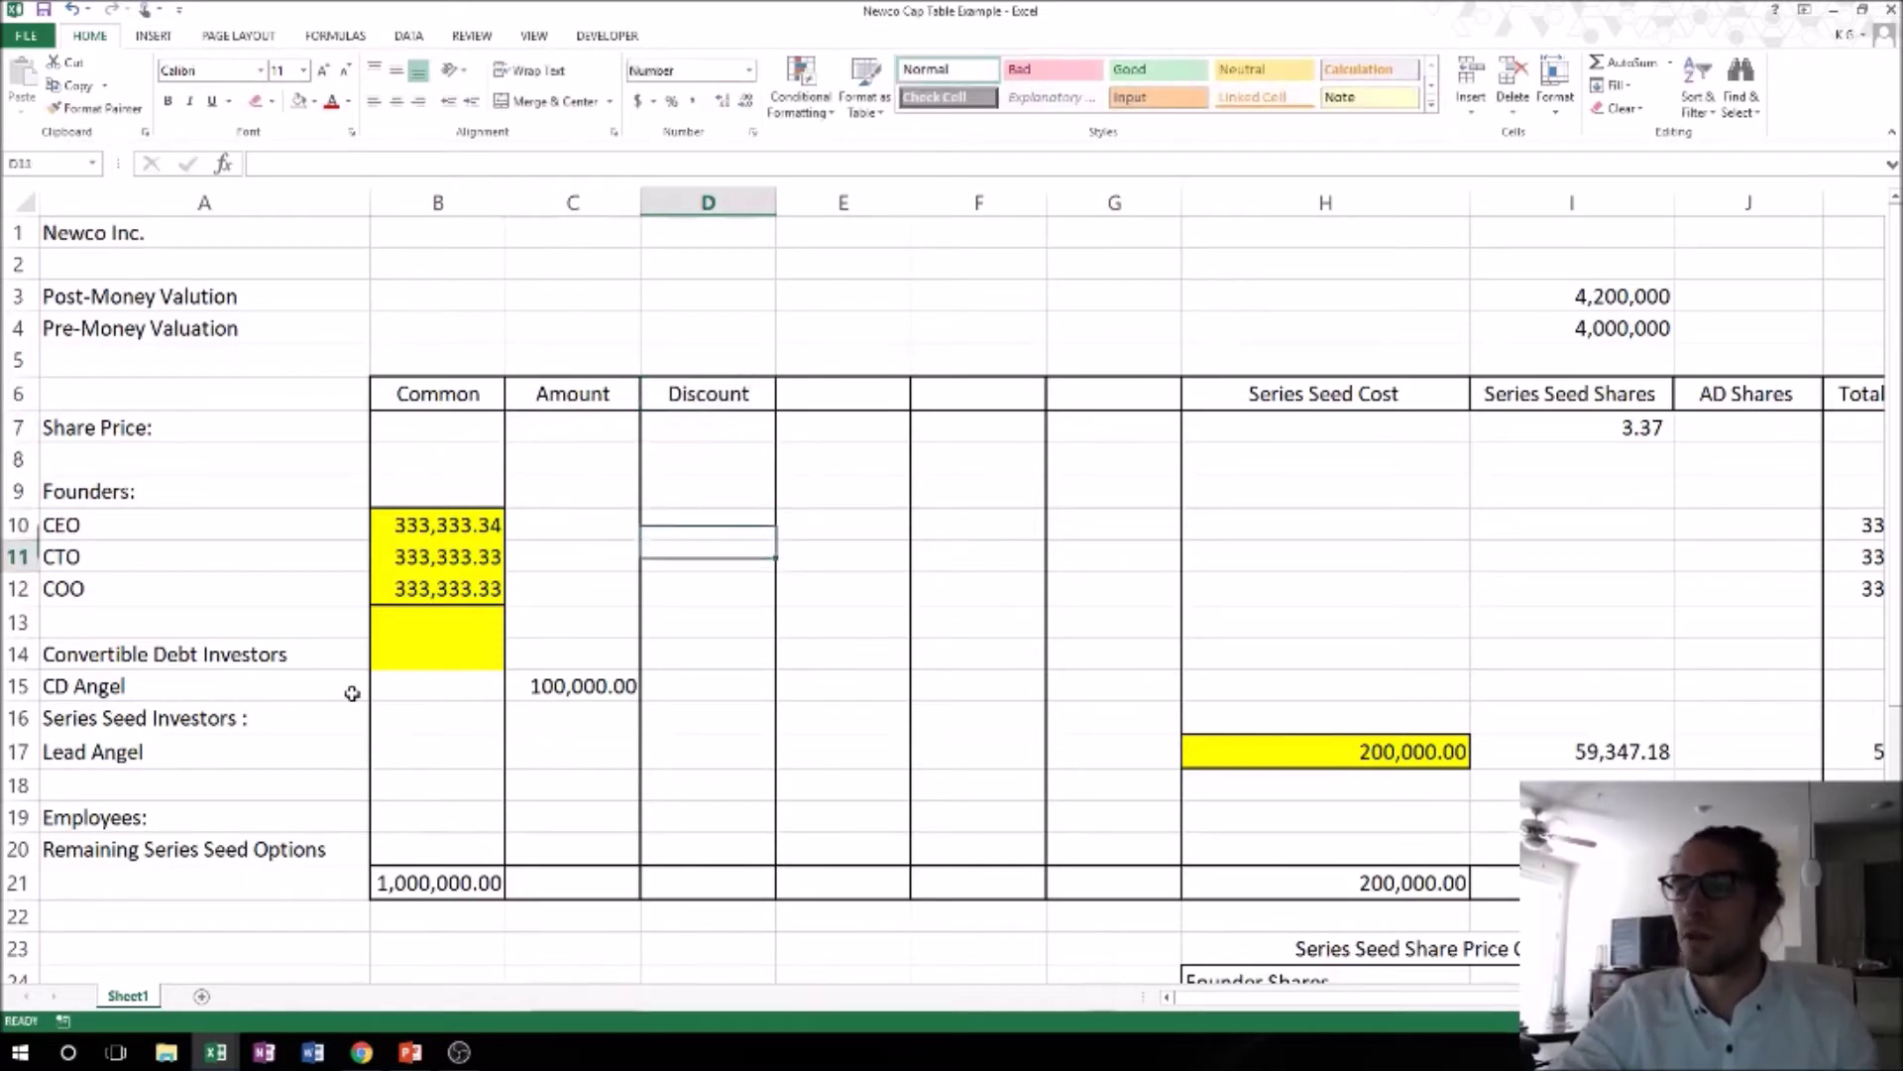
key(Down)
key(Down)
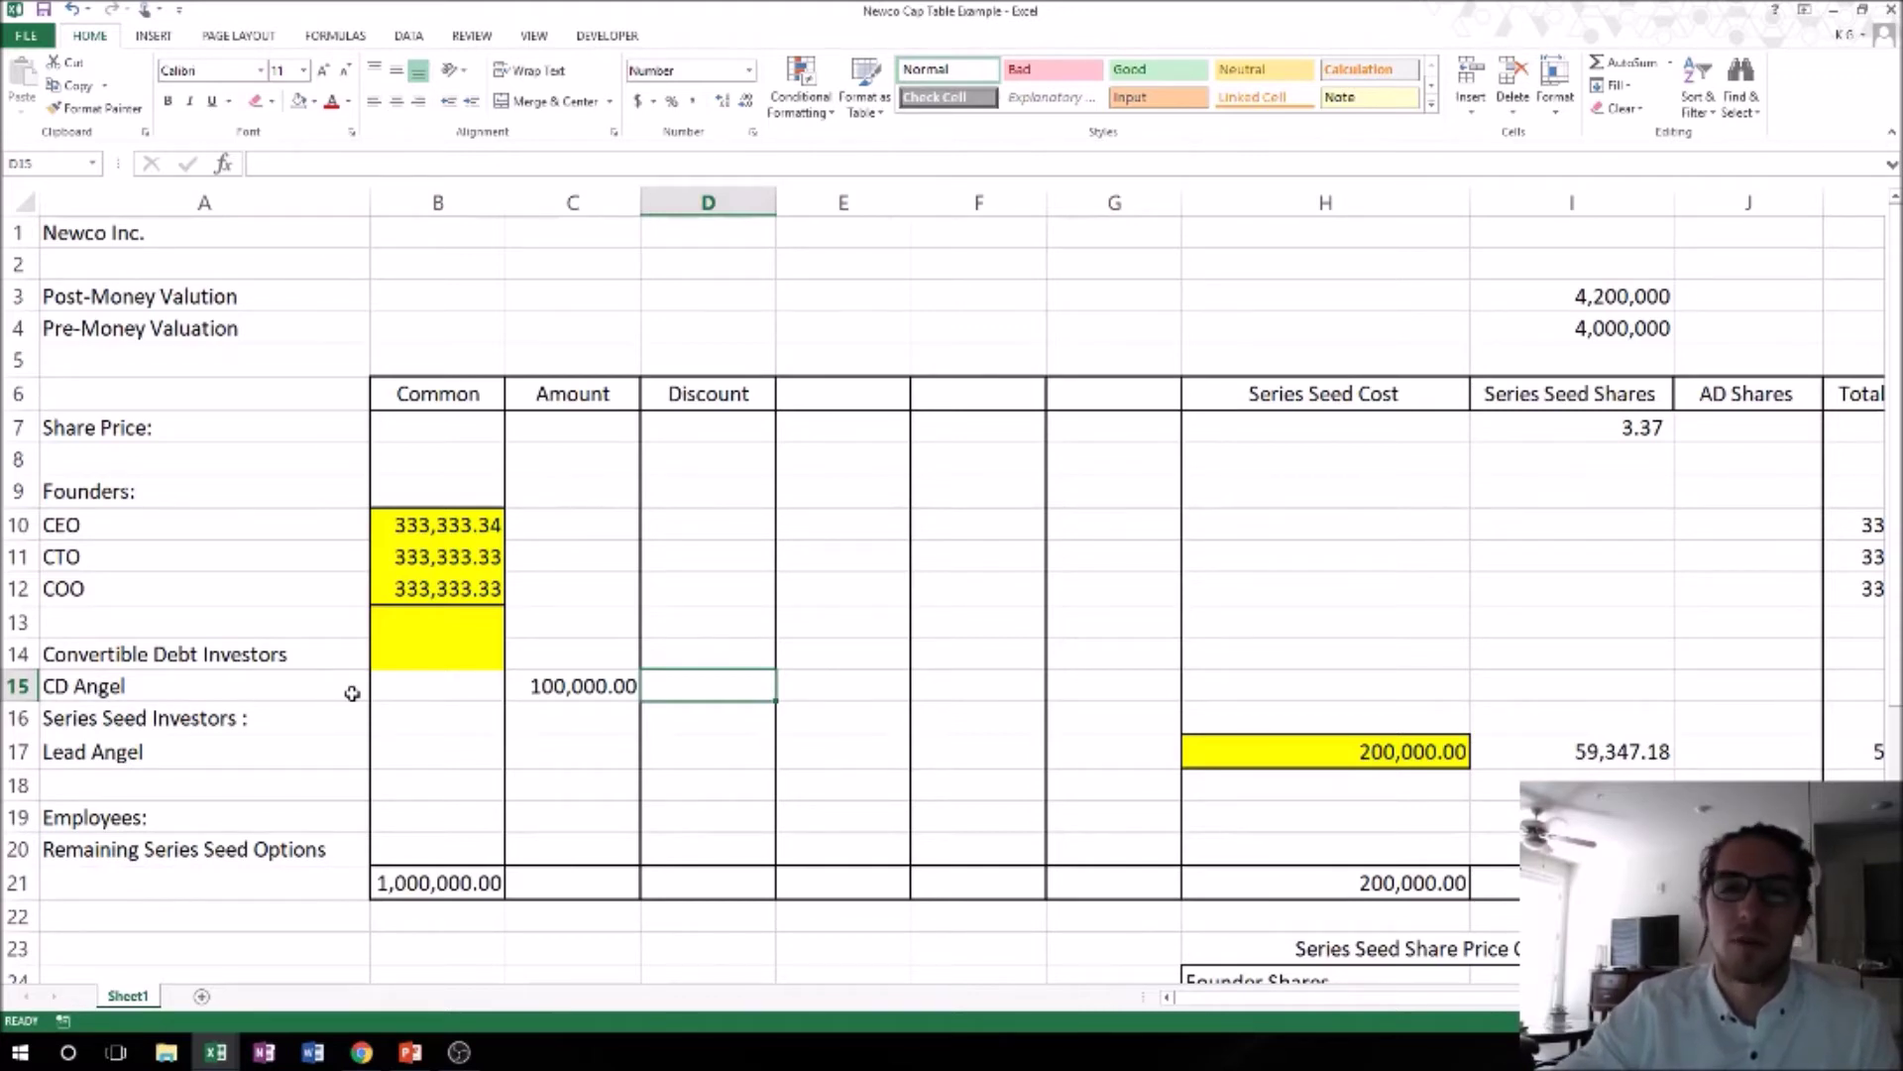
text(.20)
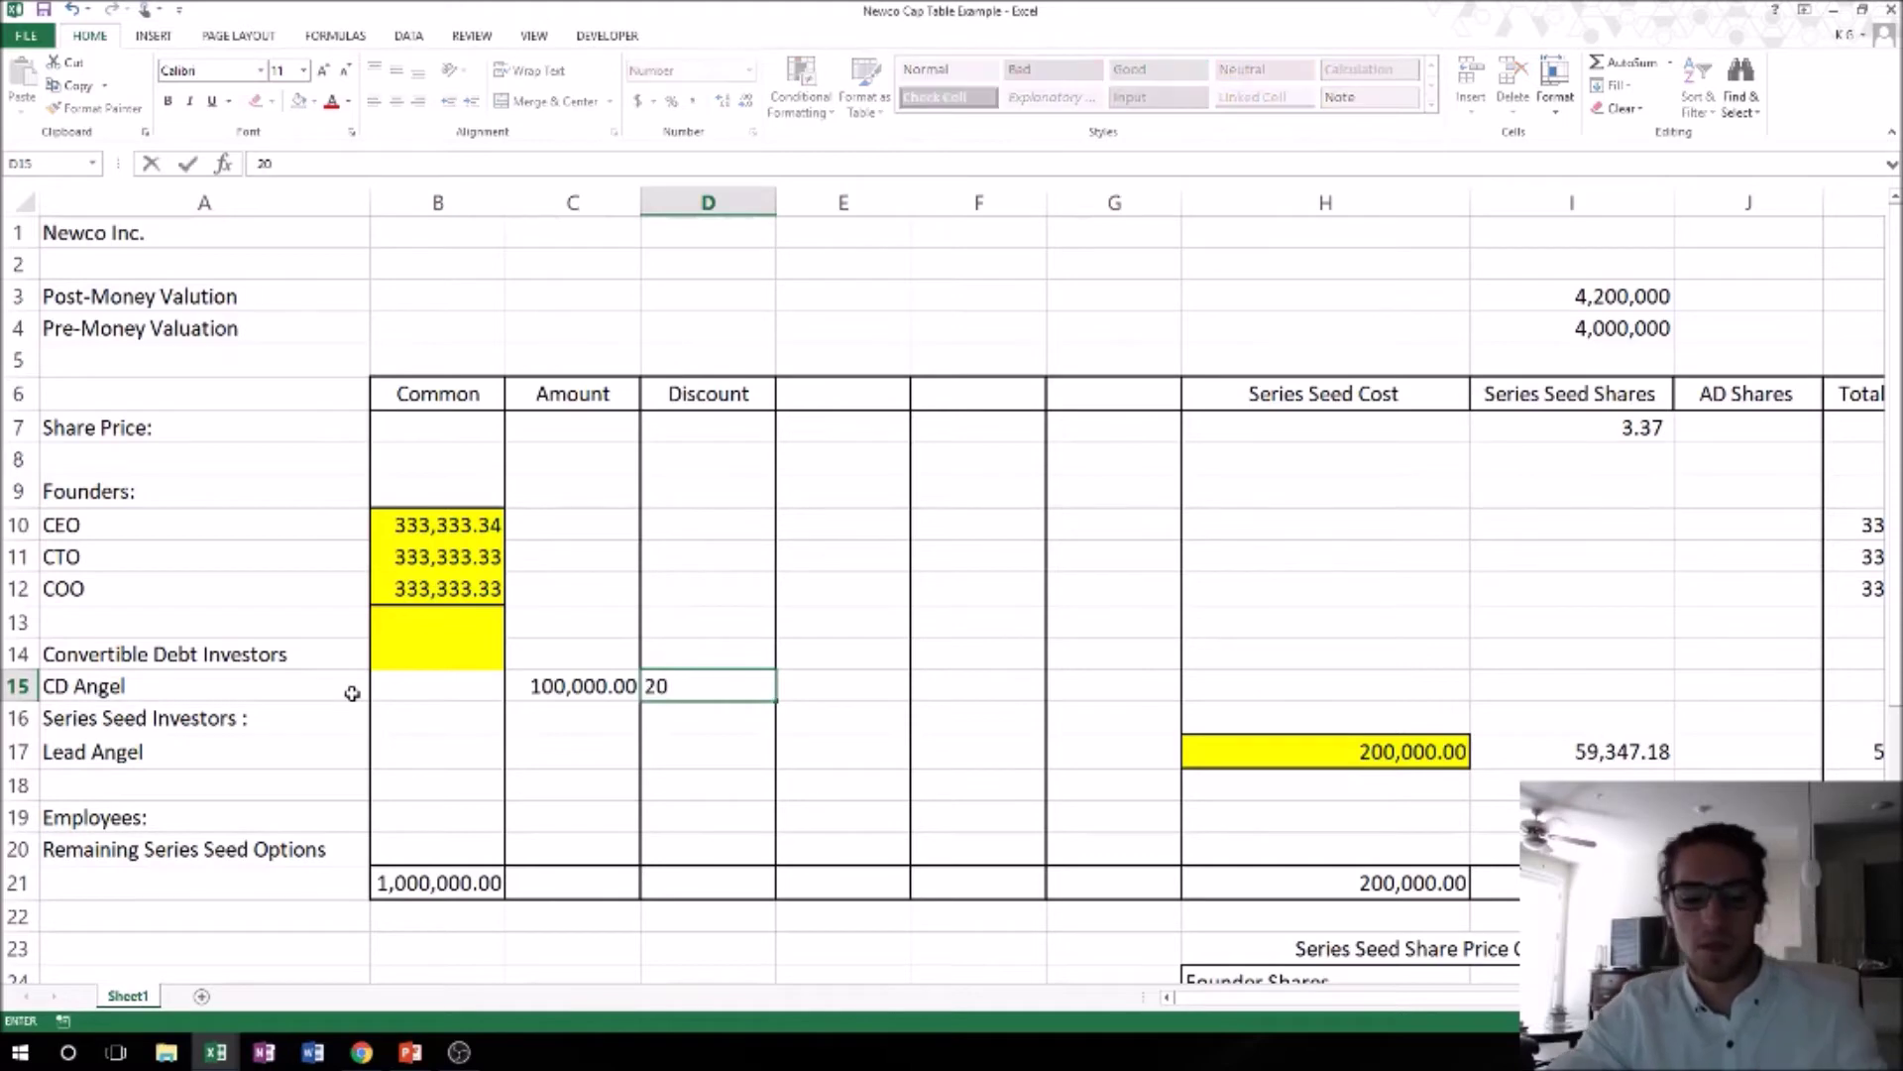
key(Tab)
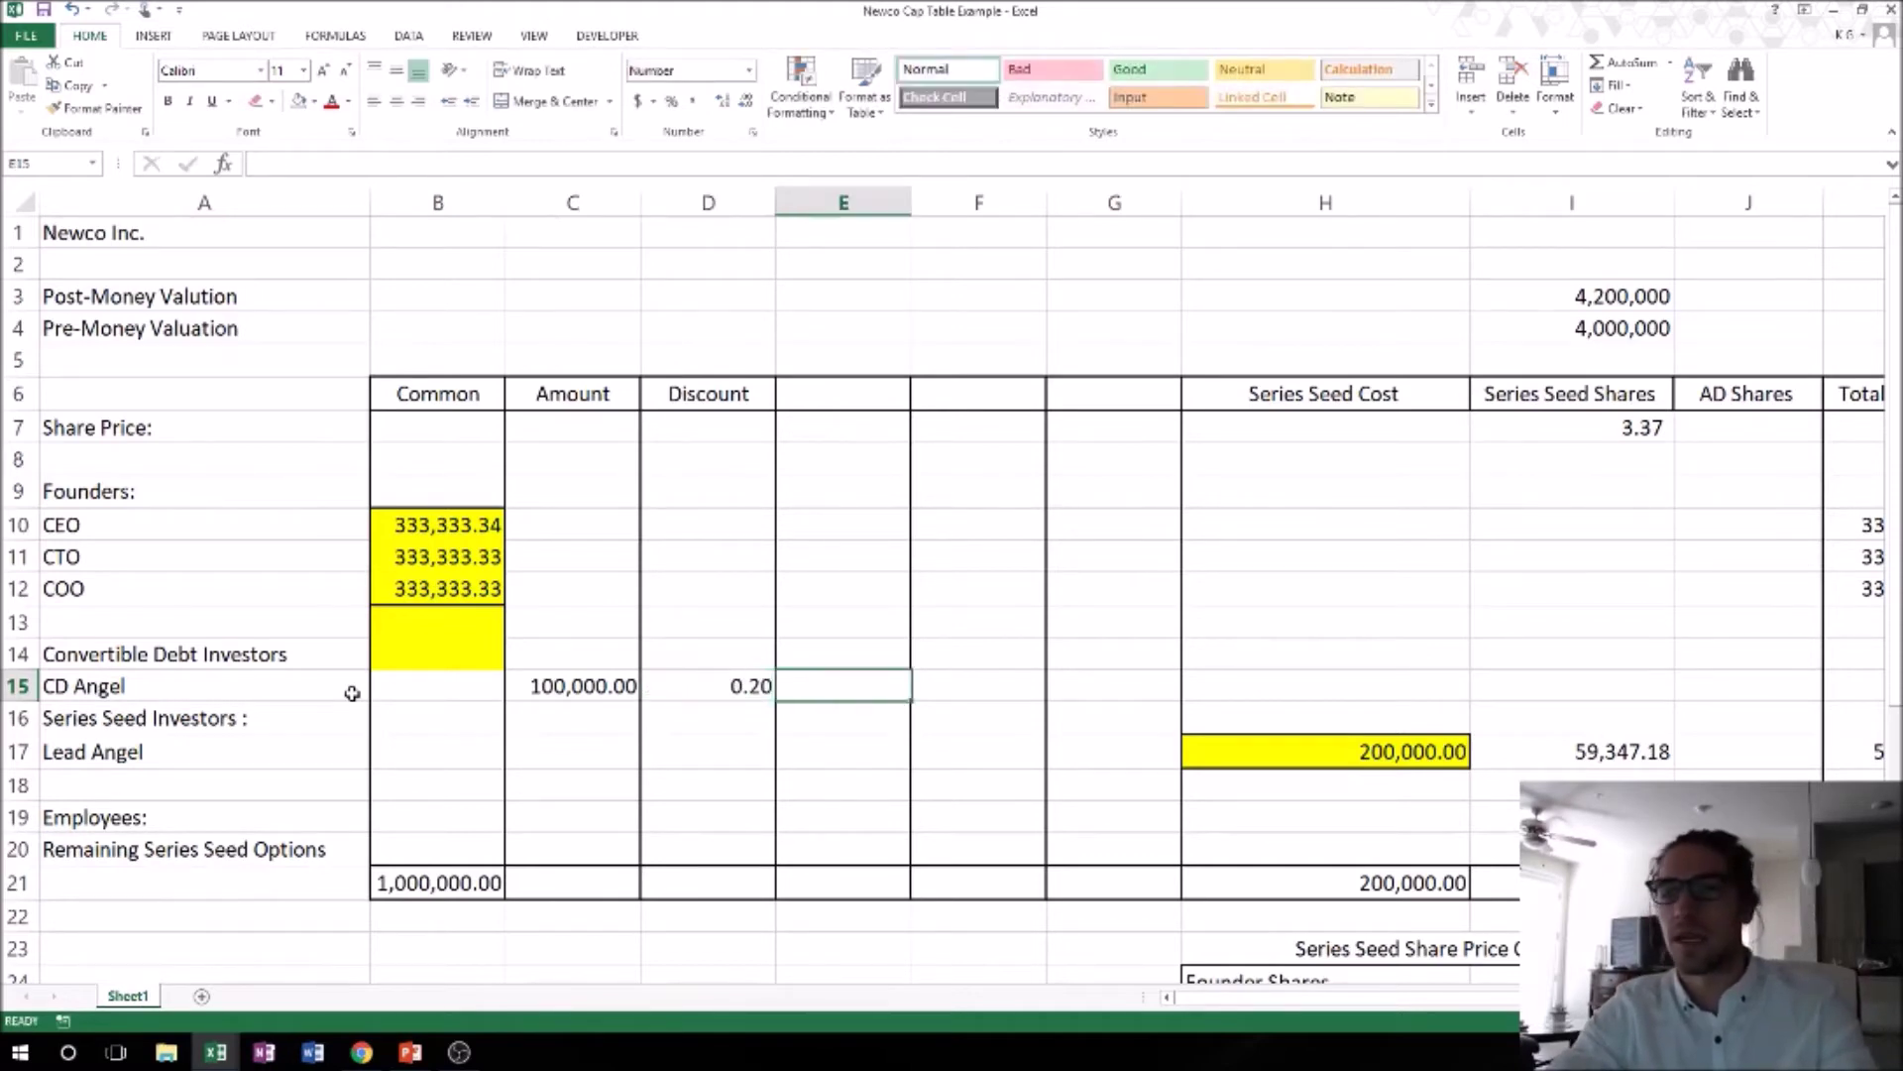
Enter the header "Time" in E6, beside the Discount header.
key(Up)
key(Up)
key(Up)
key(Up)
key(Up)
key(Up)
key(Up)
key(Up)
key(Up)
text(Time)
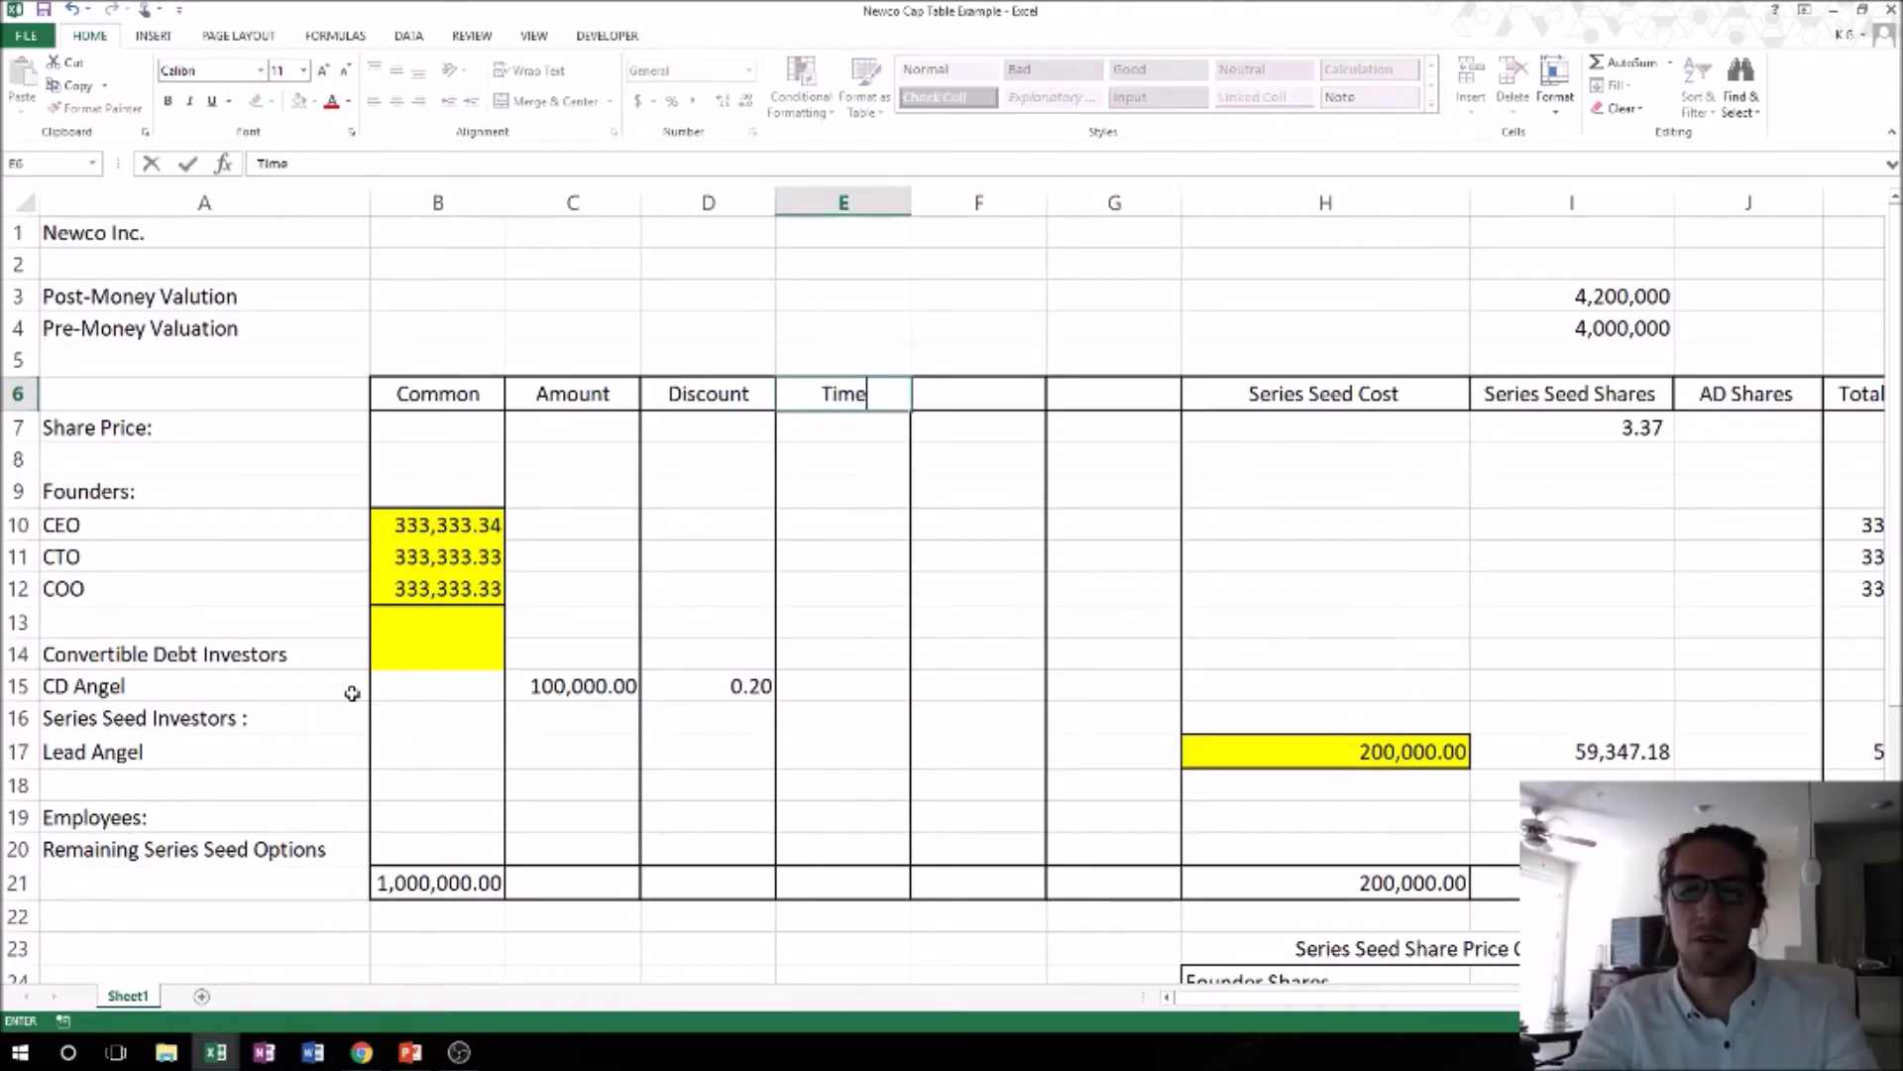
key(Return)
Set CD Angel's time to 2 in E15.
key(Down)
key(Down)
key(Down)
key(Down)
key(Down)
key(Down)
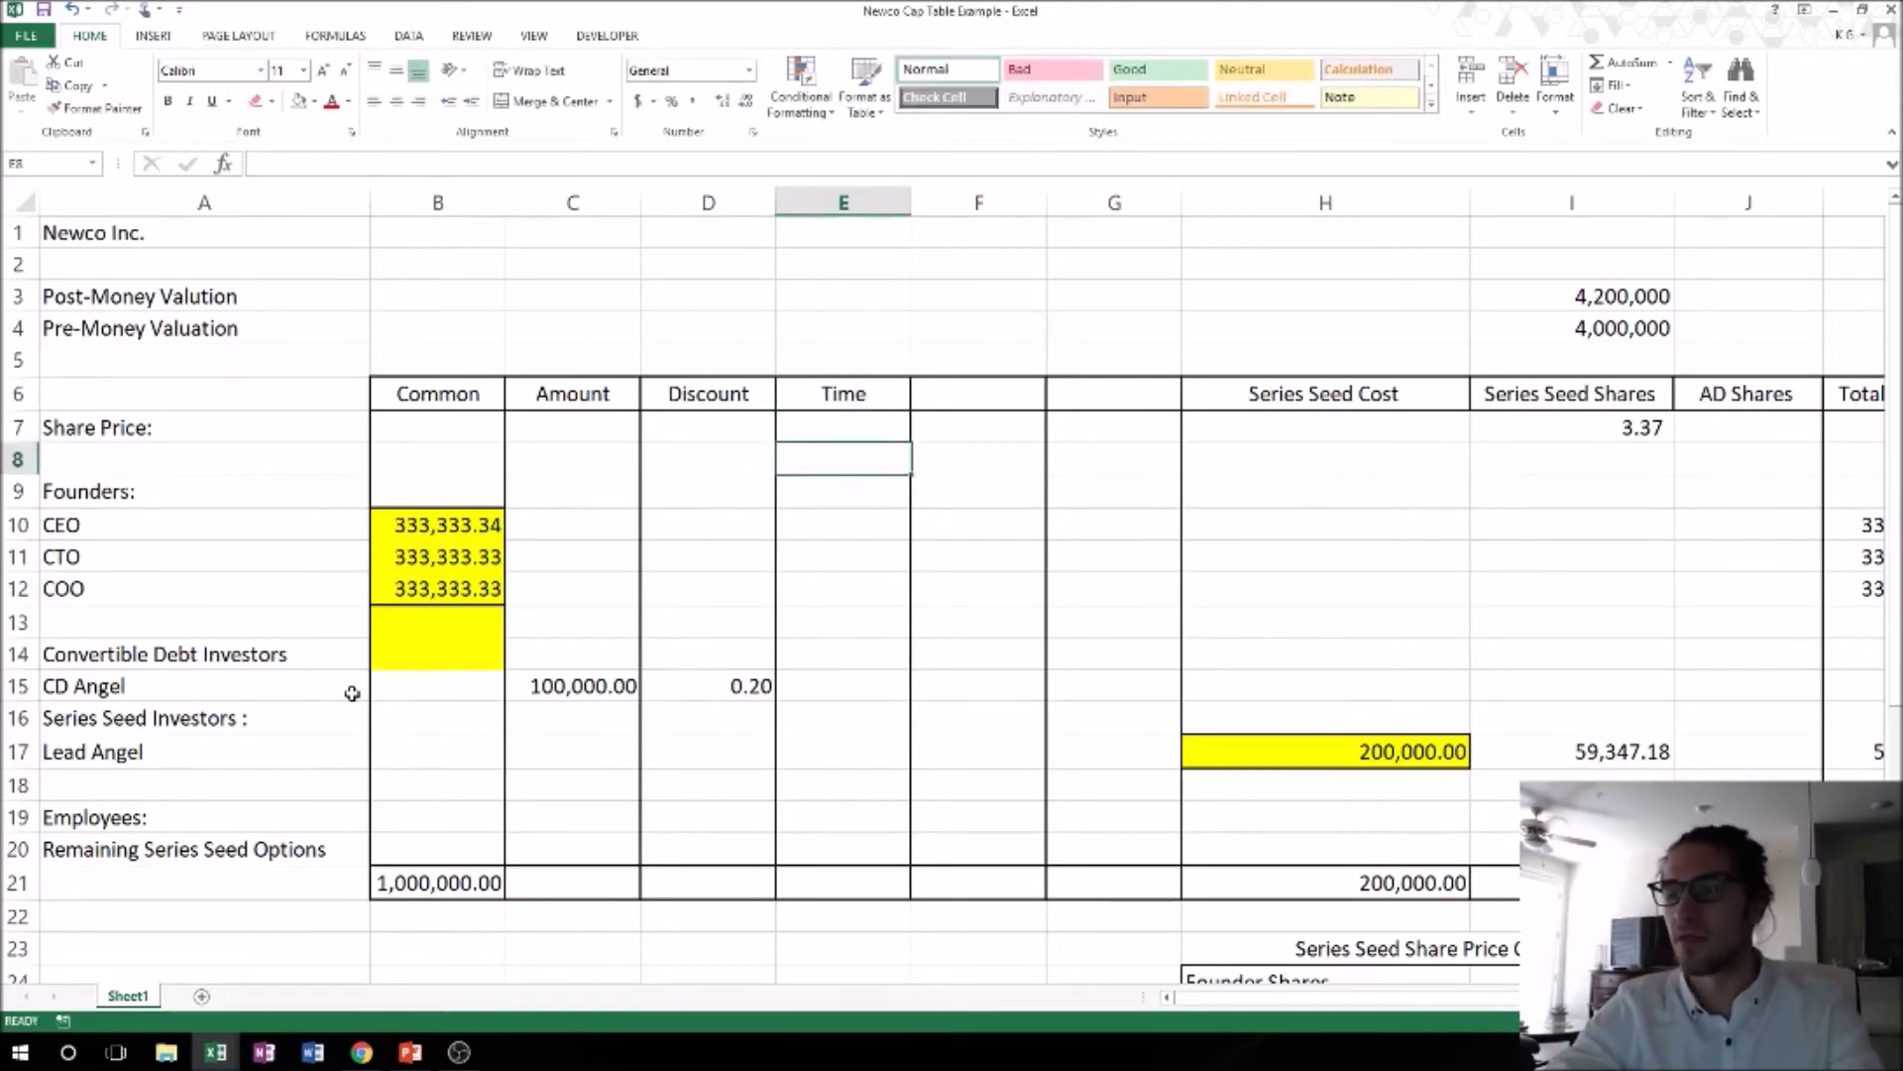
key(Down)
key(Down)
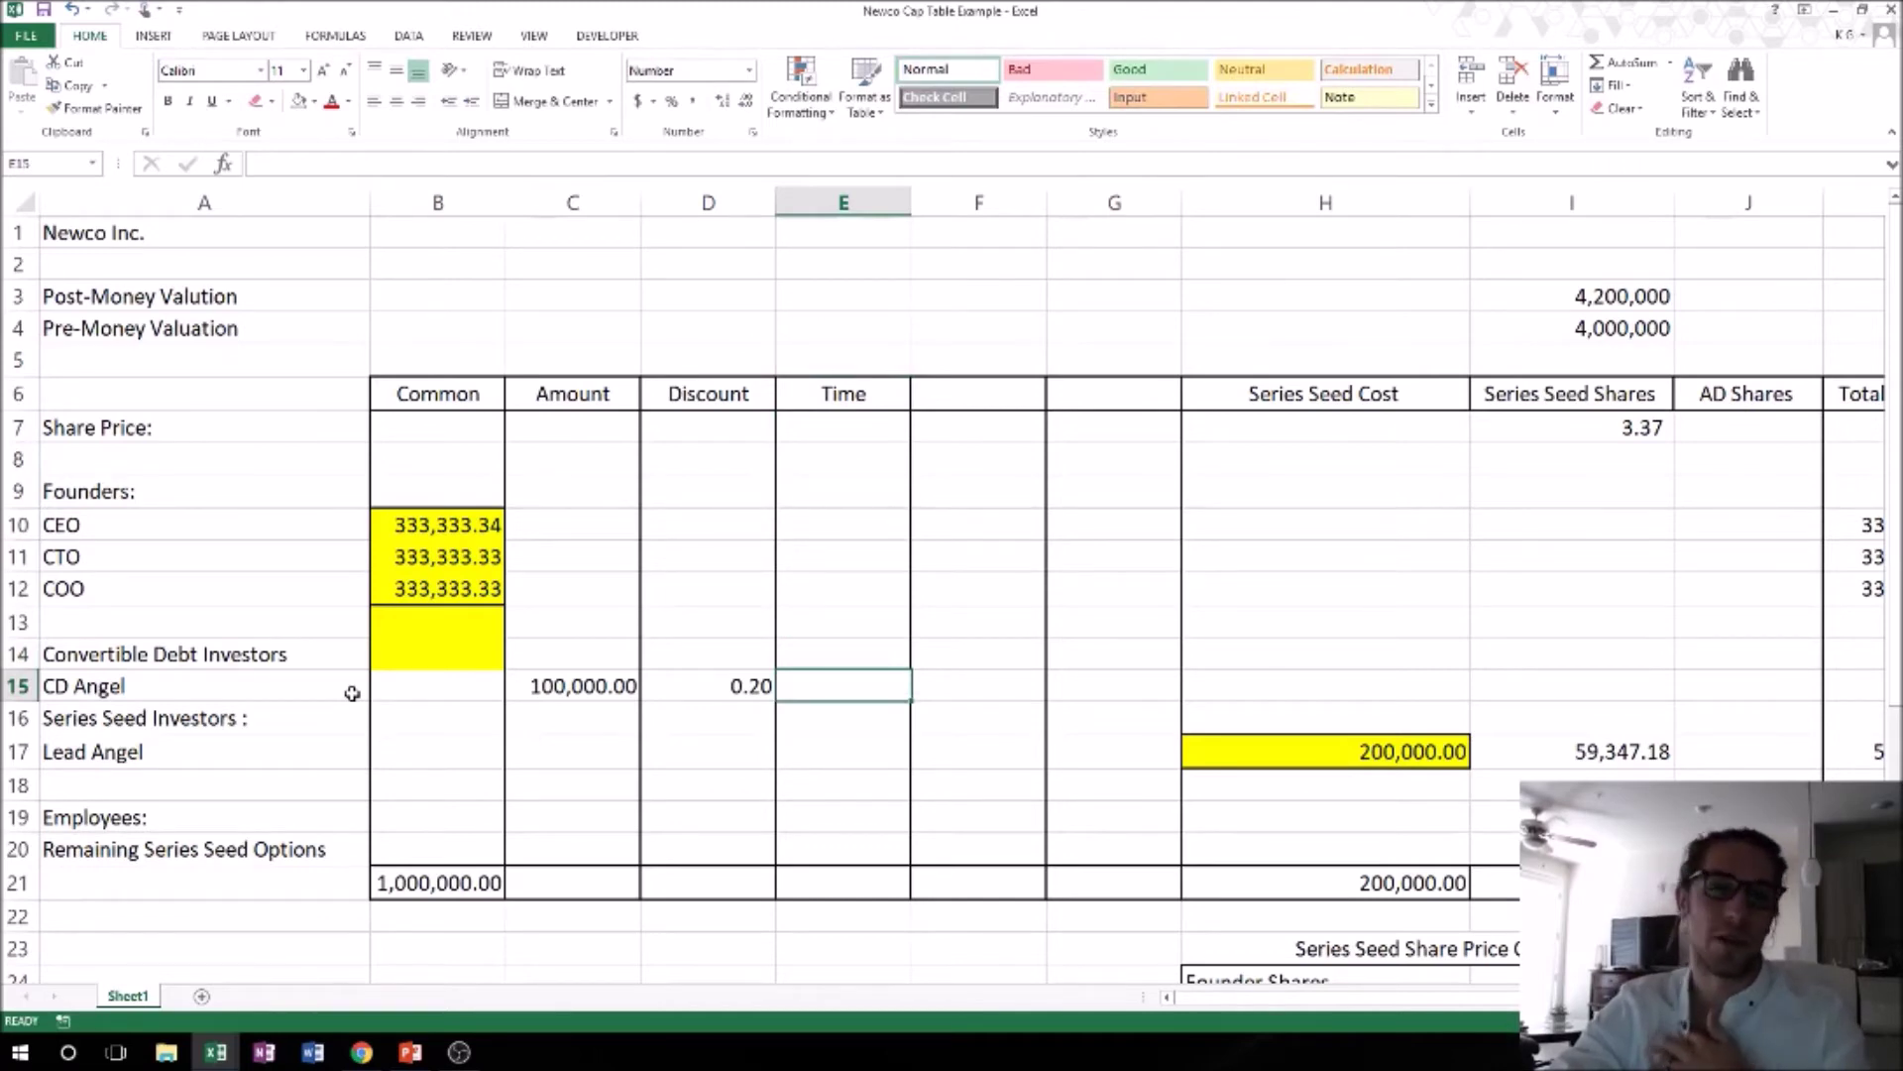
text(2)
key(Tab)
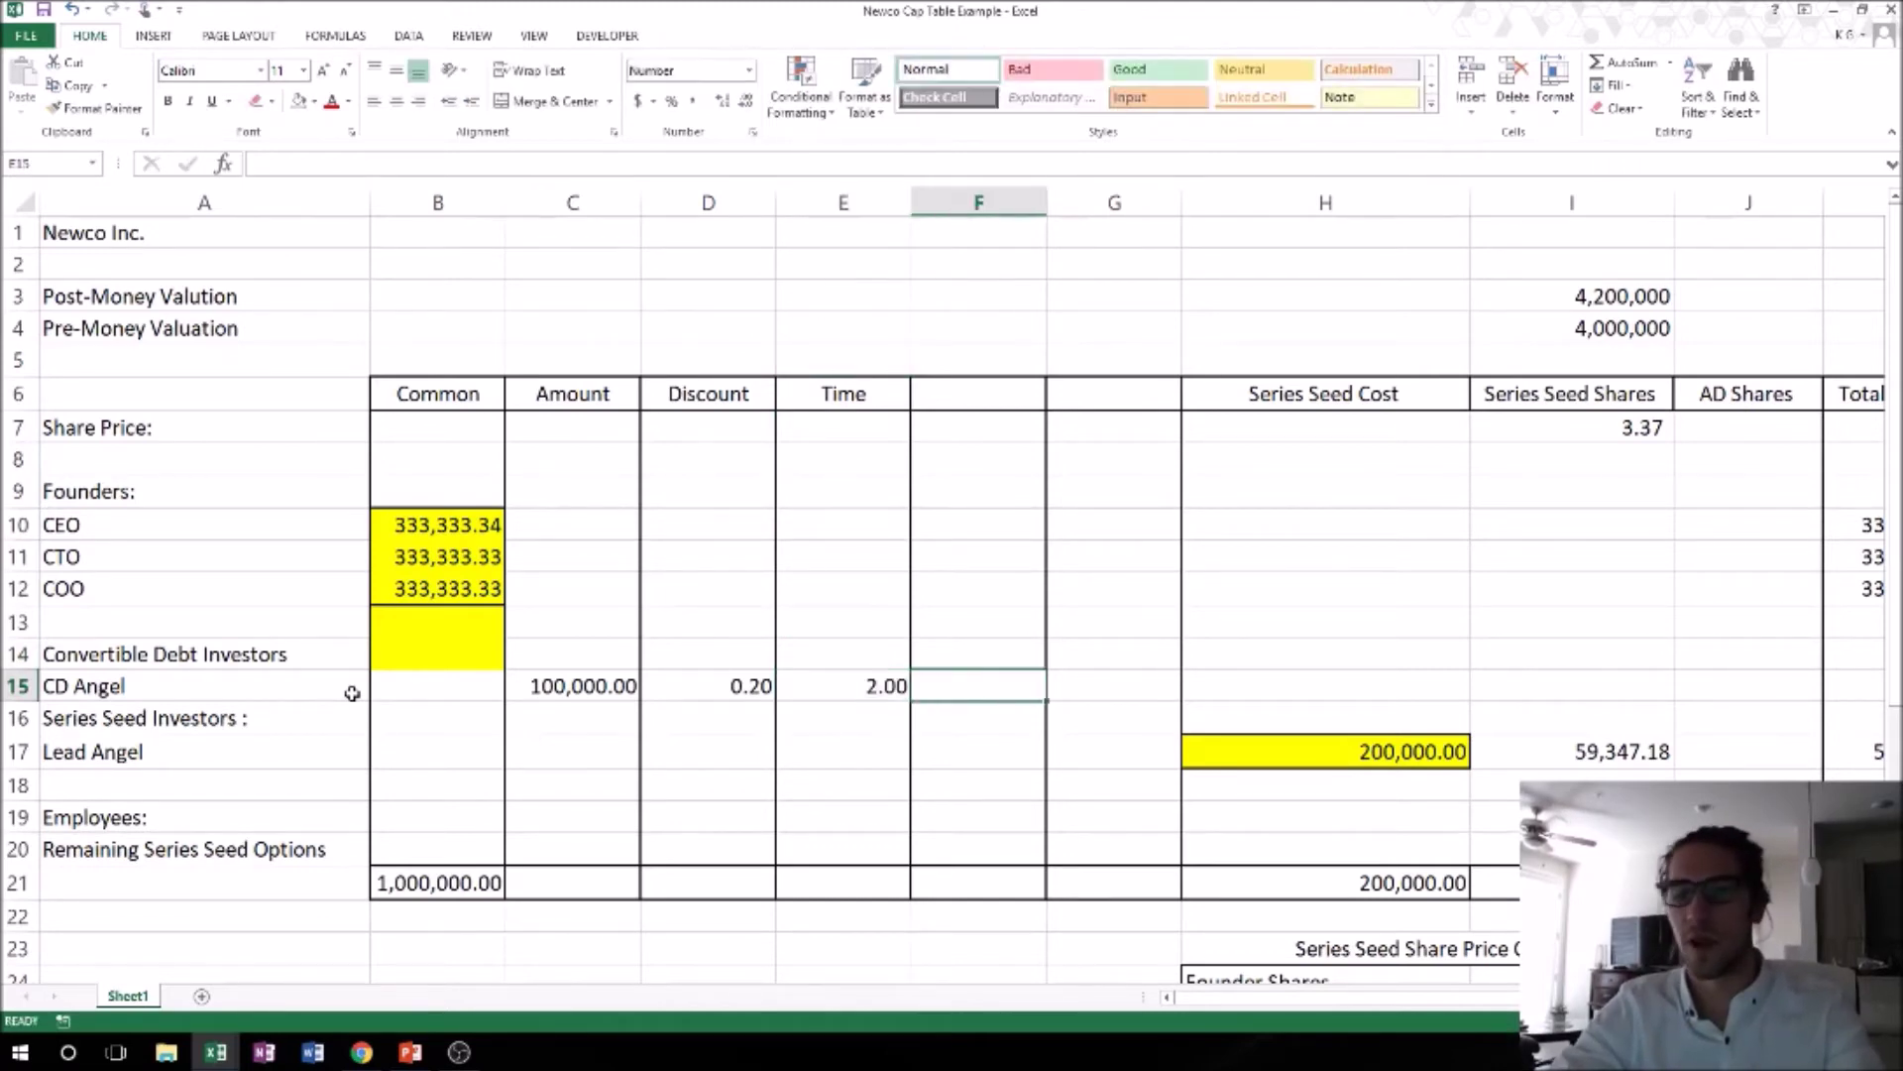
Enter the header "Rate" in F6, beside the Time header.
key(Up)
key(Up)
key(Up)
key(Up)
key(Up)
key(Up)
key(Up)
key(Up)
key(Up)
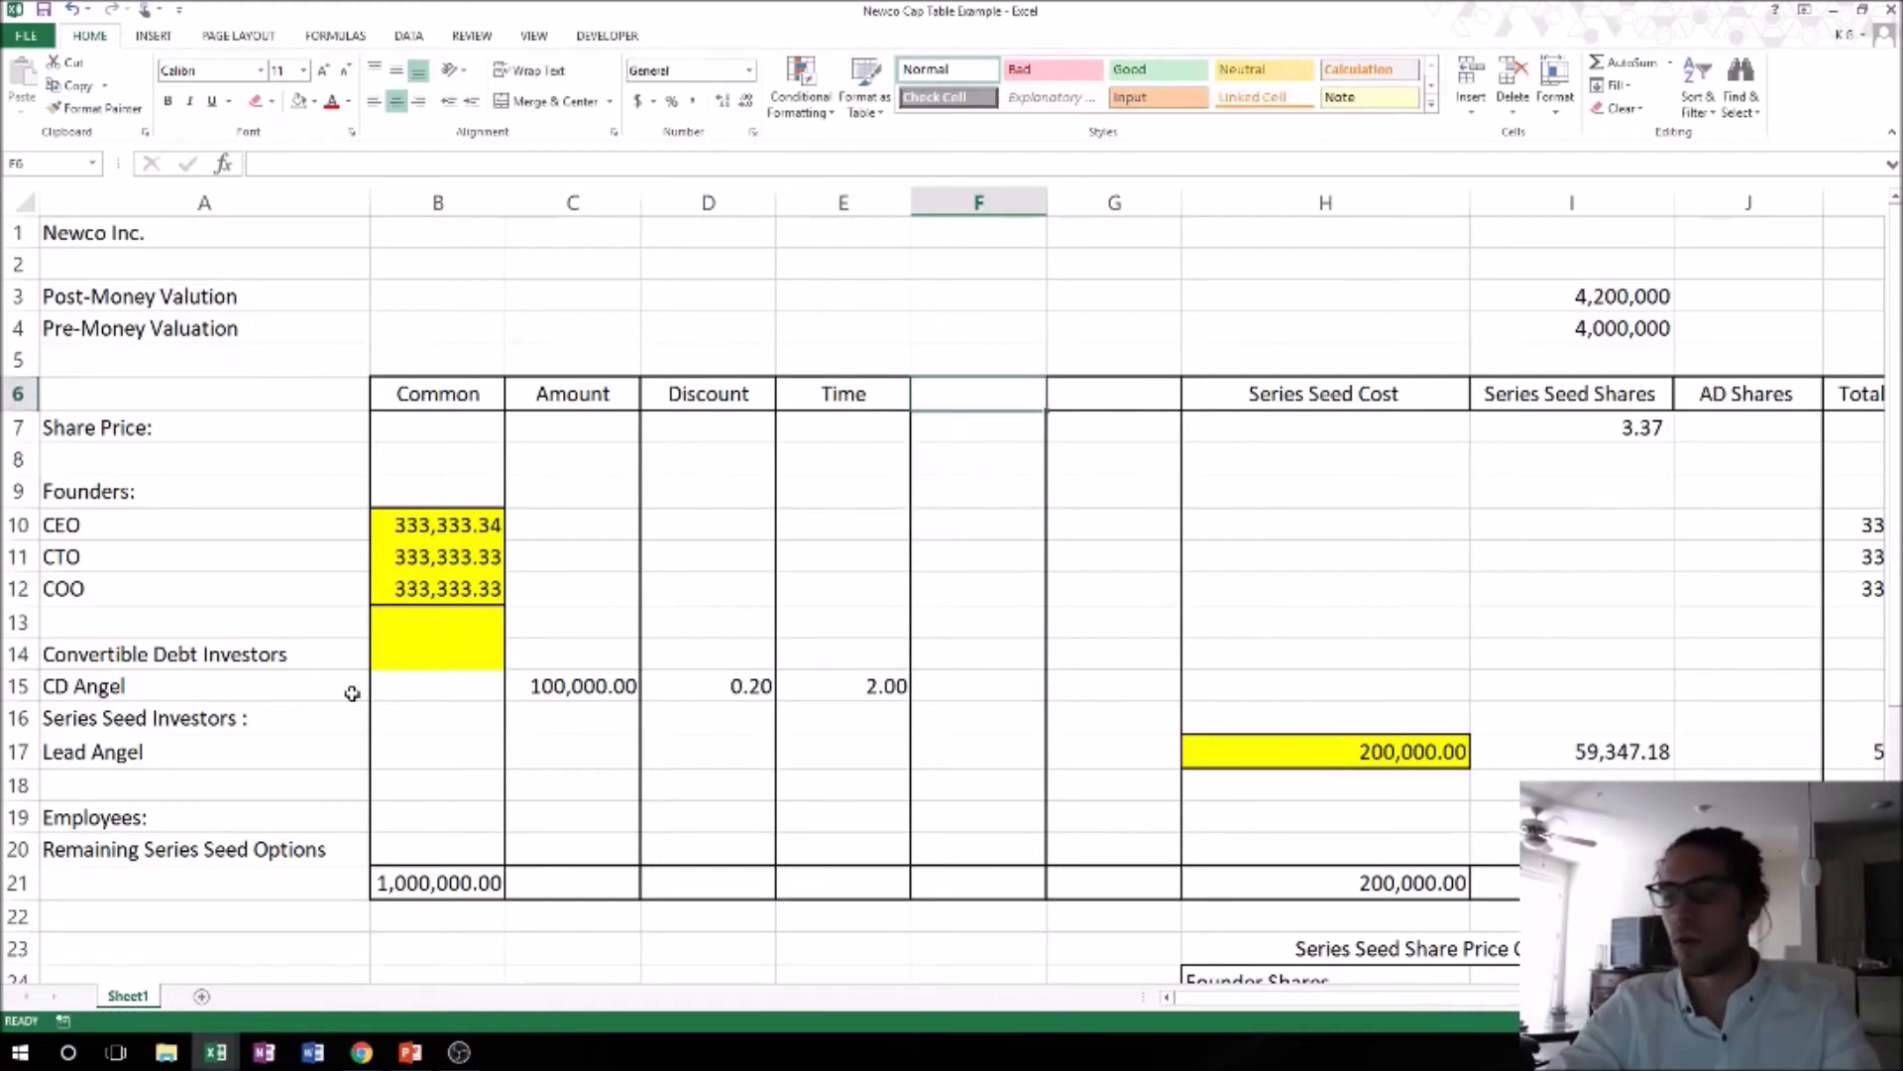
text(Rate)
key(Return)
Set CD Angel's rate to .08 in F15.
key(Down)
key(Down)
key(Down)
key(Down)
key(Down)
key(Down)
key(Down)
key(Down)
key(Down)
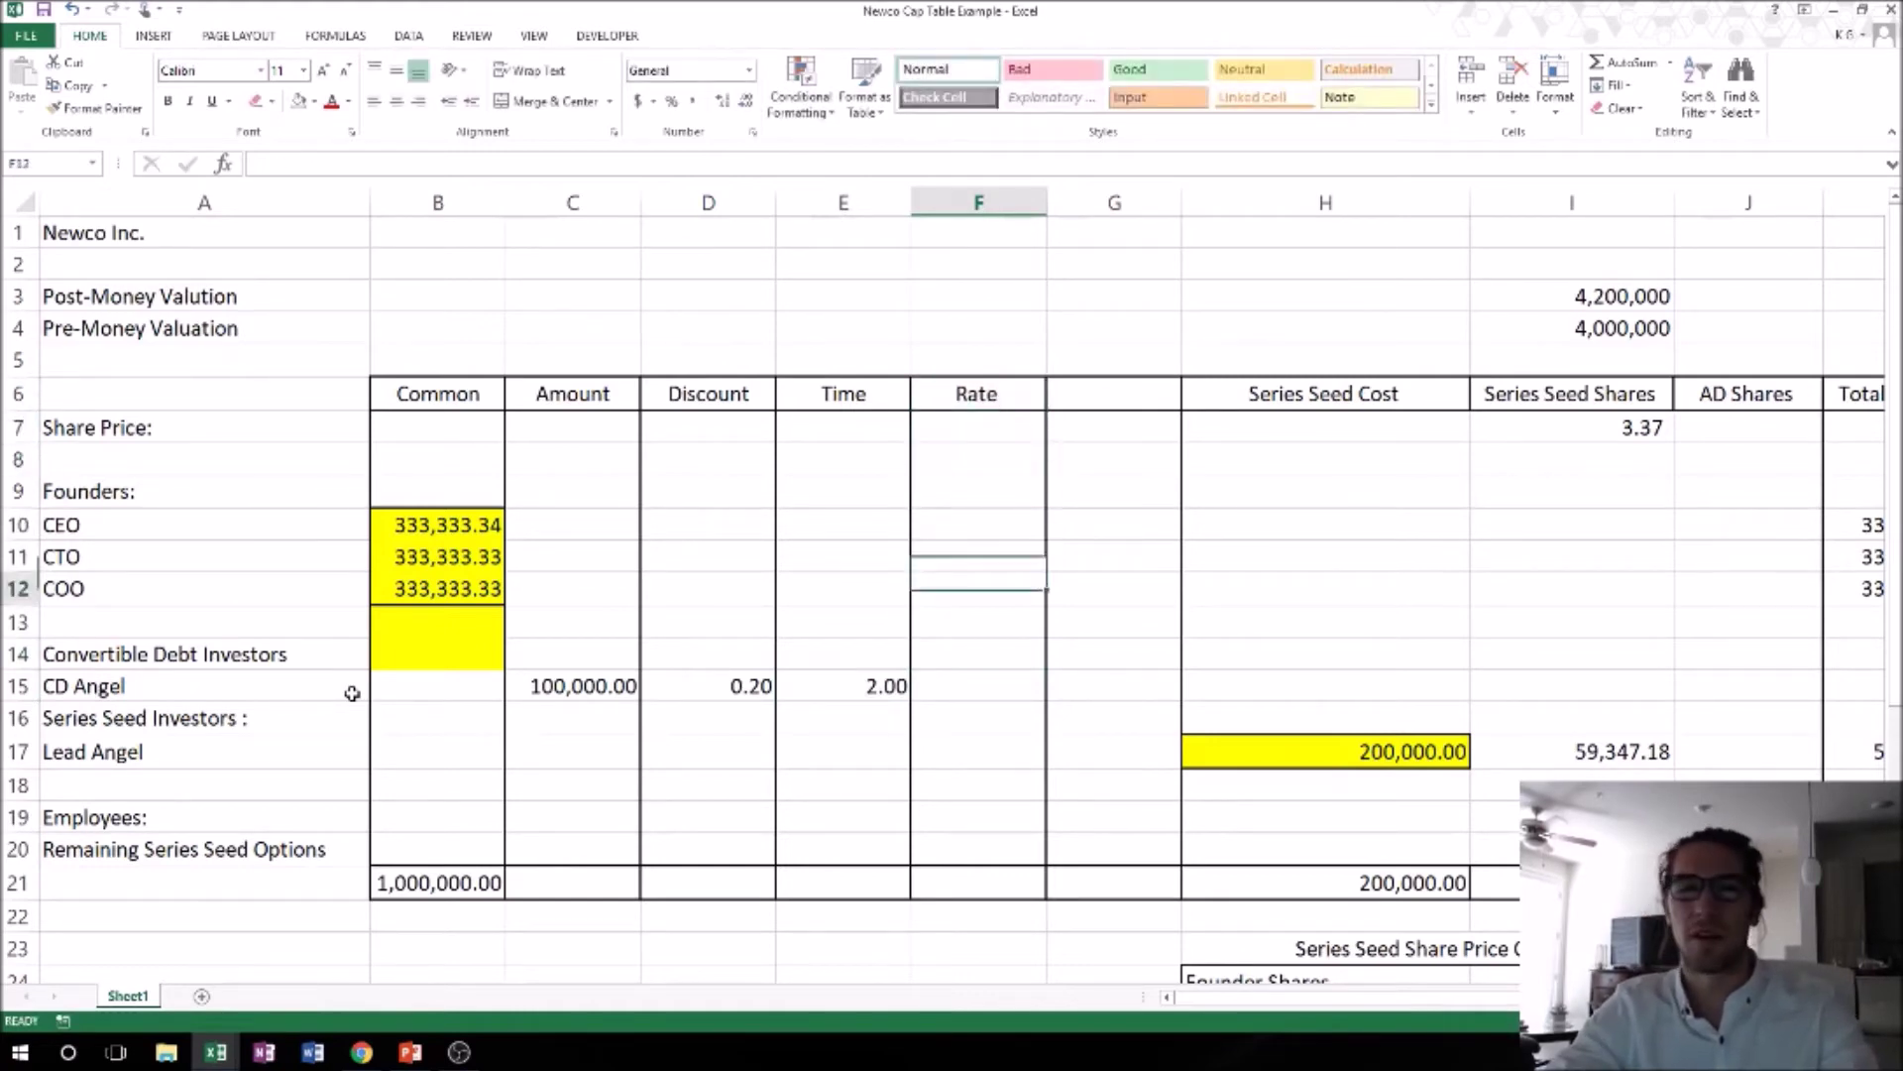
key(Up)
text(.08)
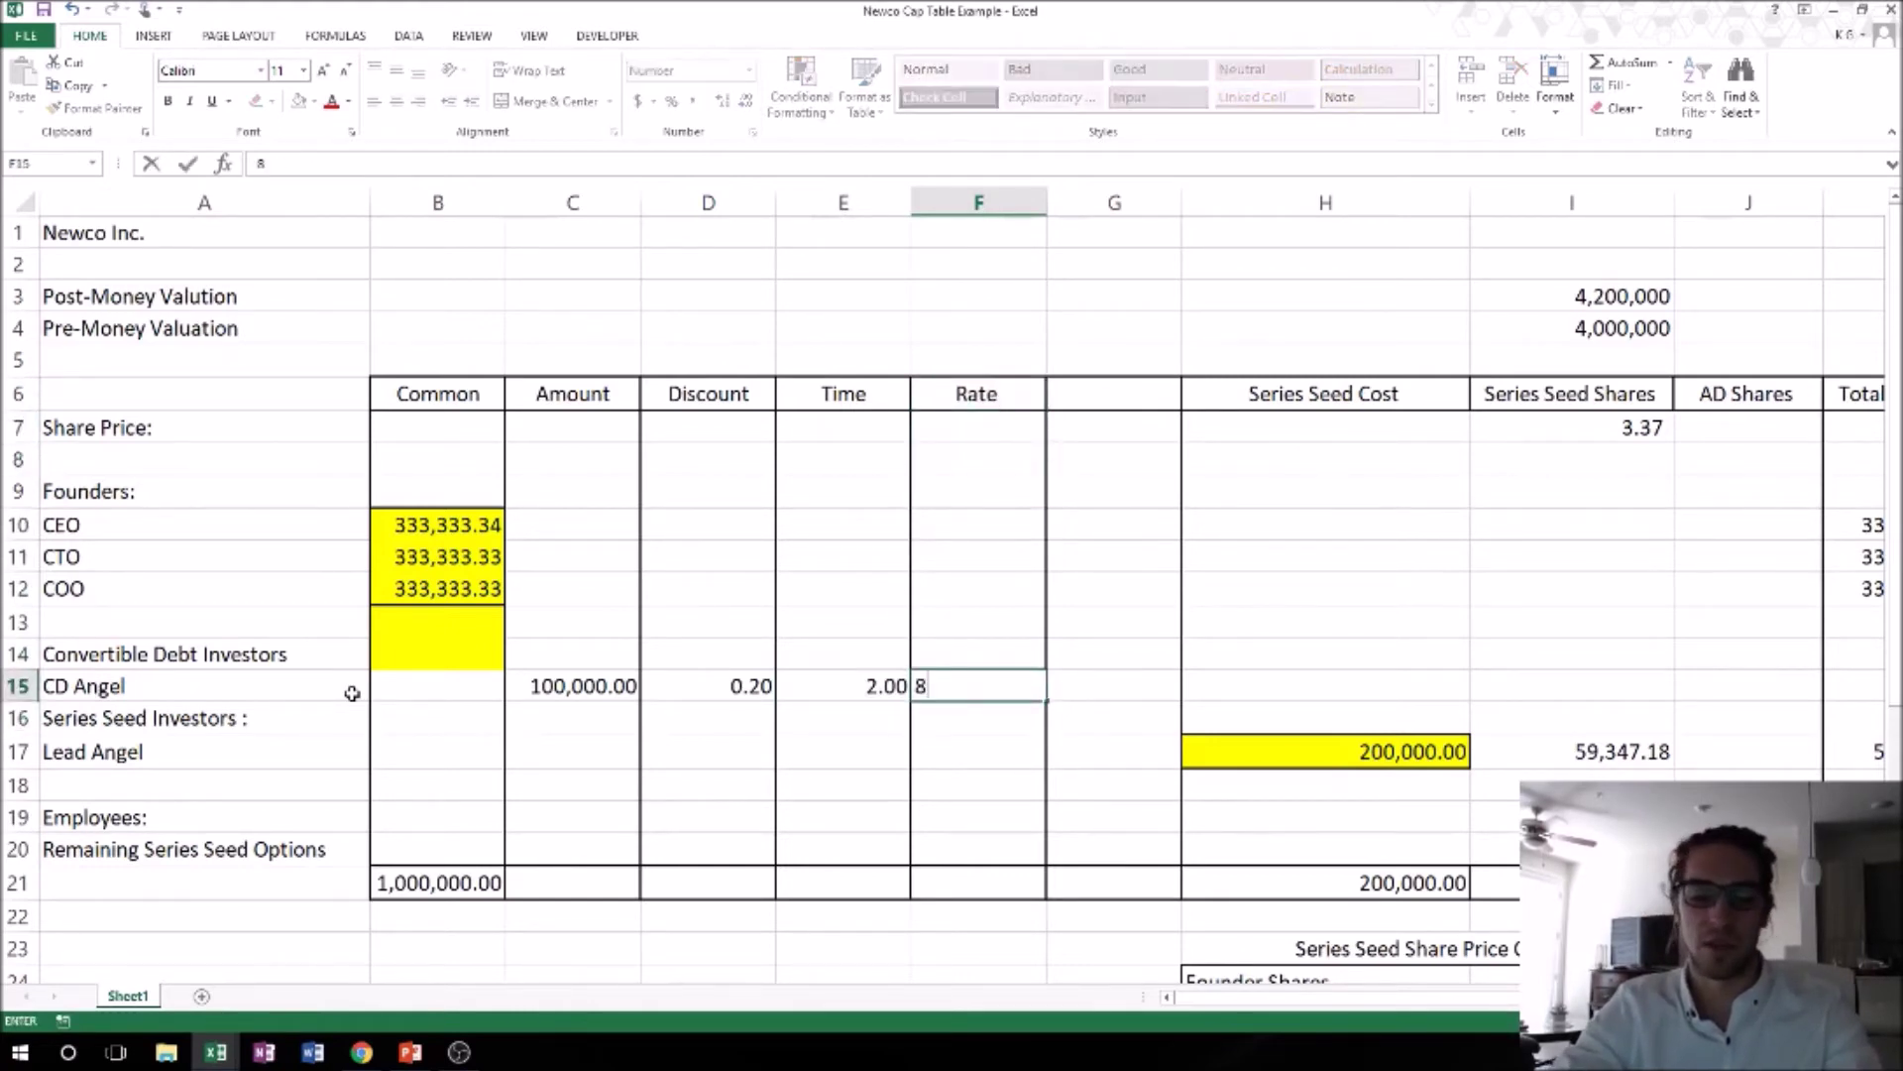
key(Return)
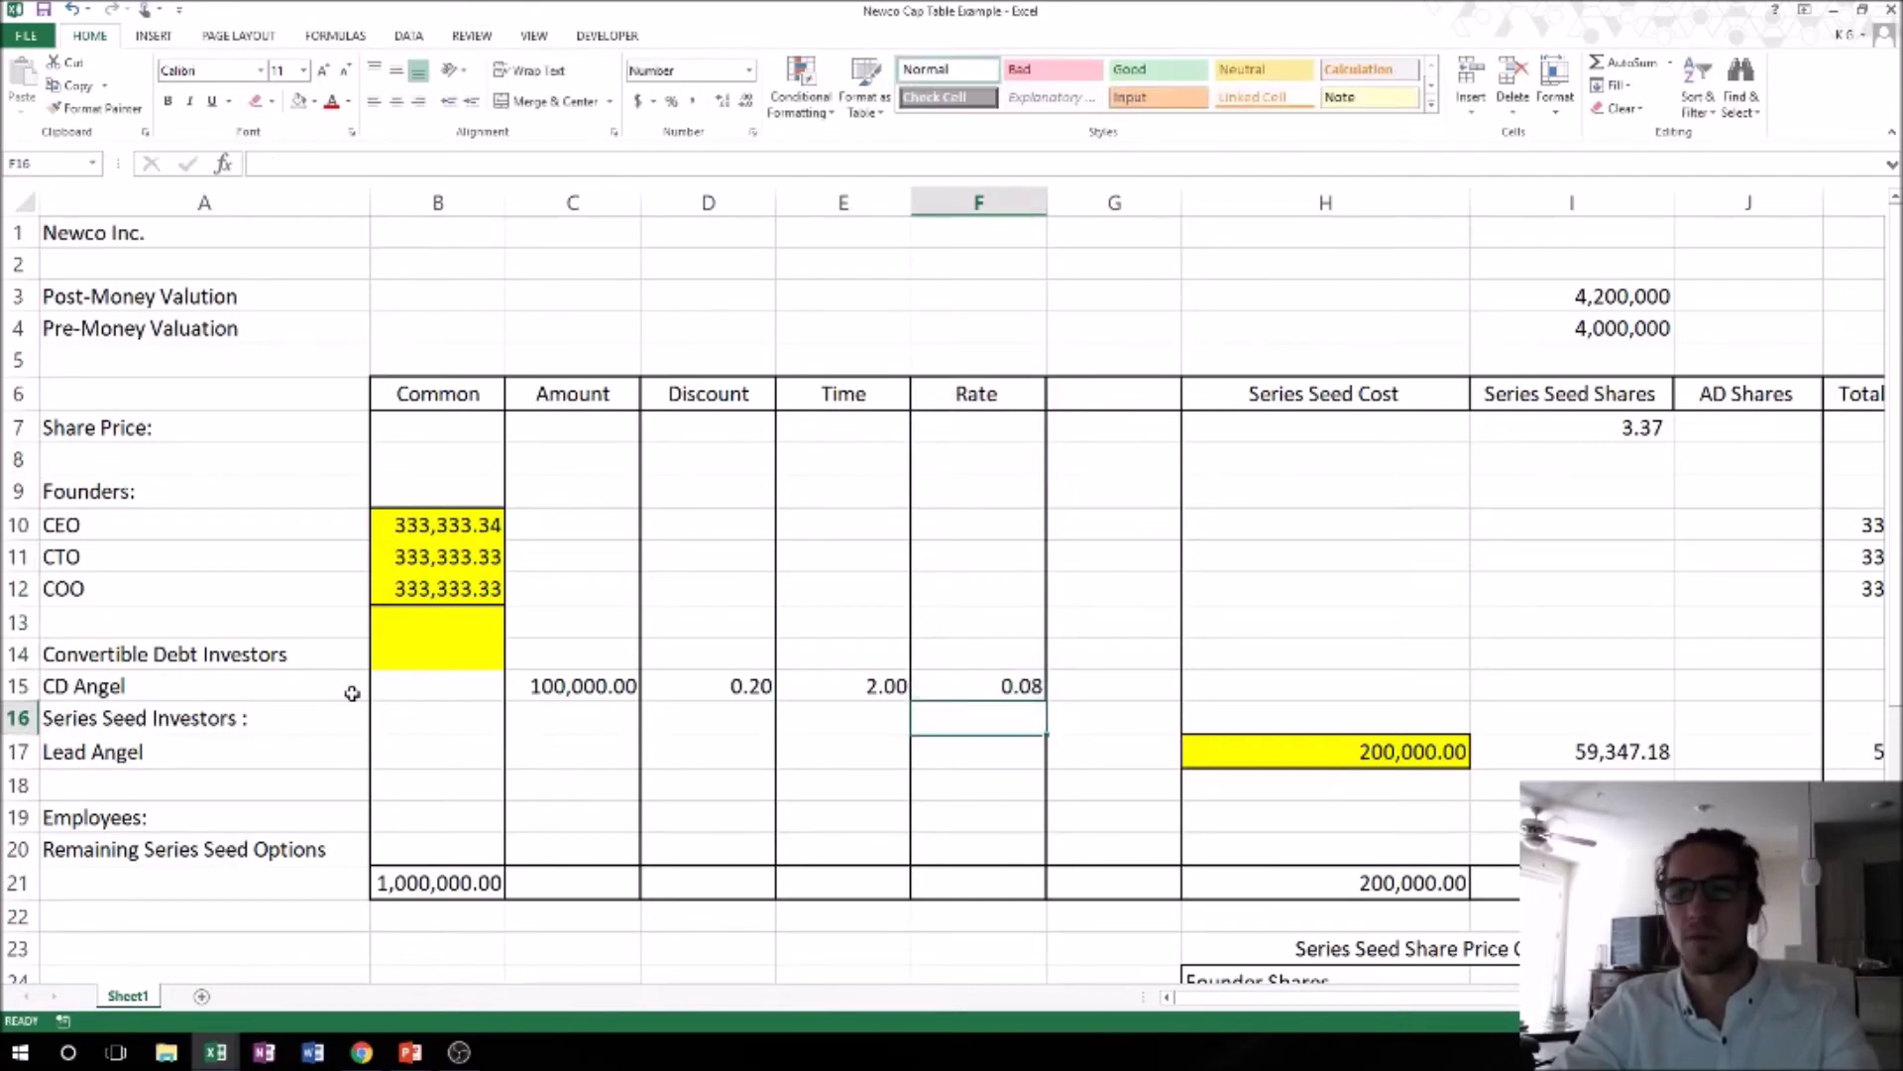
Enter the header "Valuation" in G6, beside the Rate header.
key(Up)
key(Right)
key(Up)
key(Up)
key(Up)
key(Up)
key(Up)
key(Up)
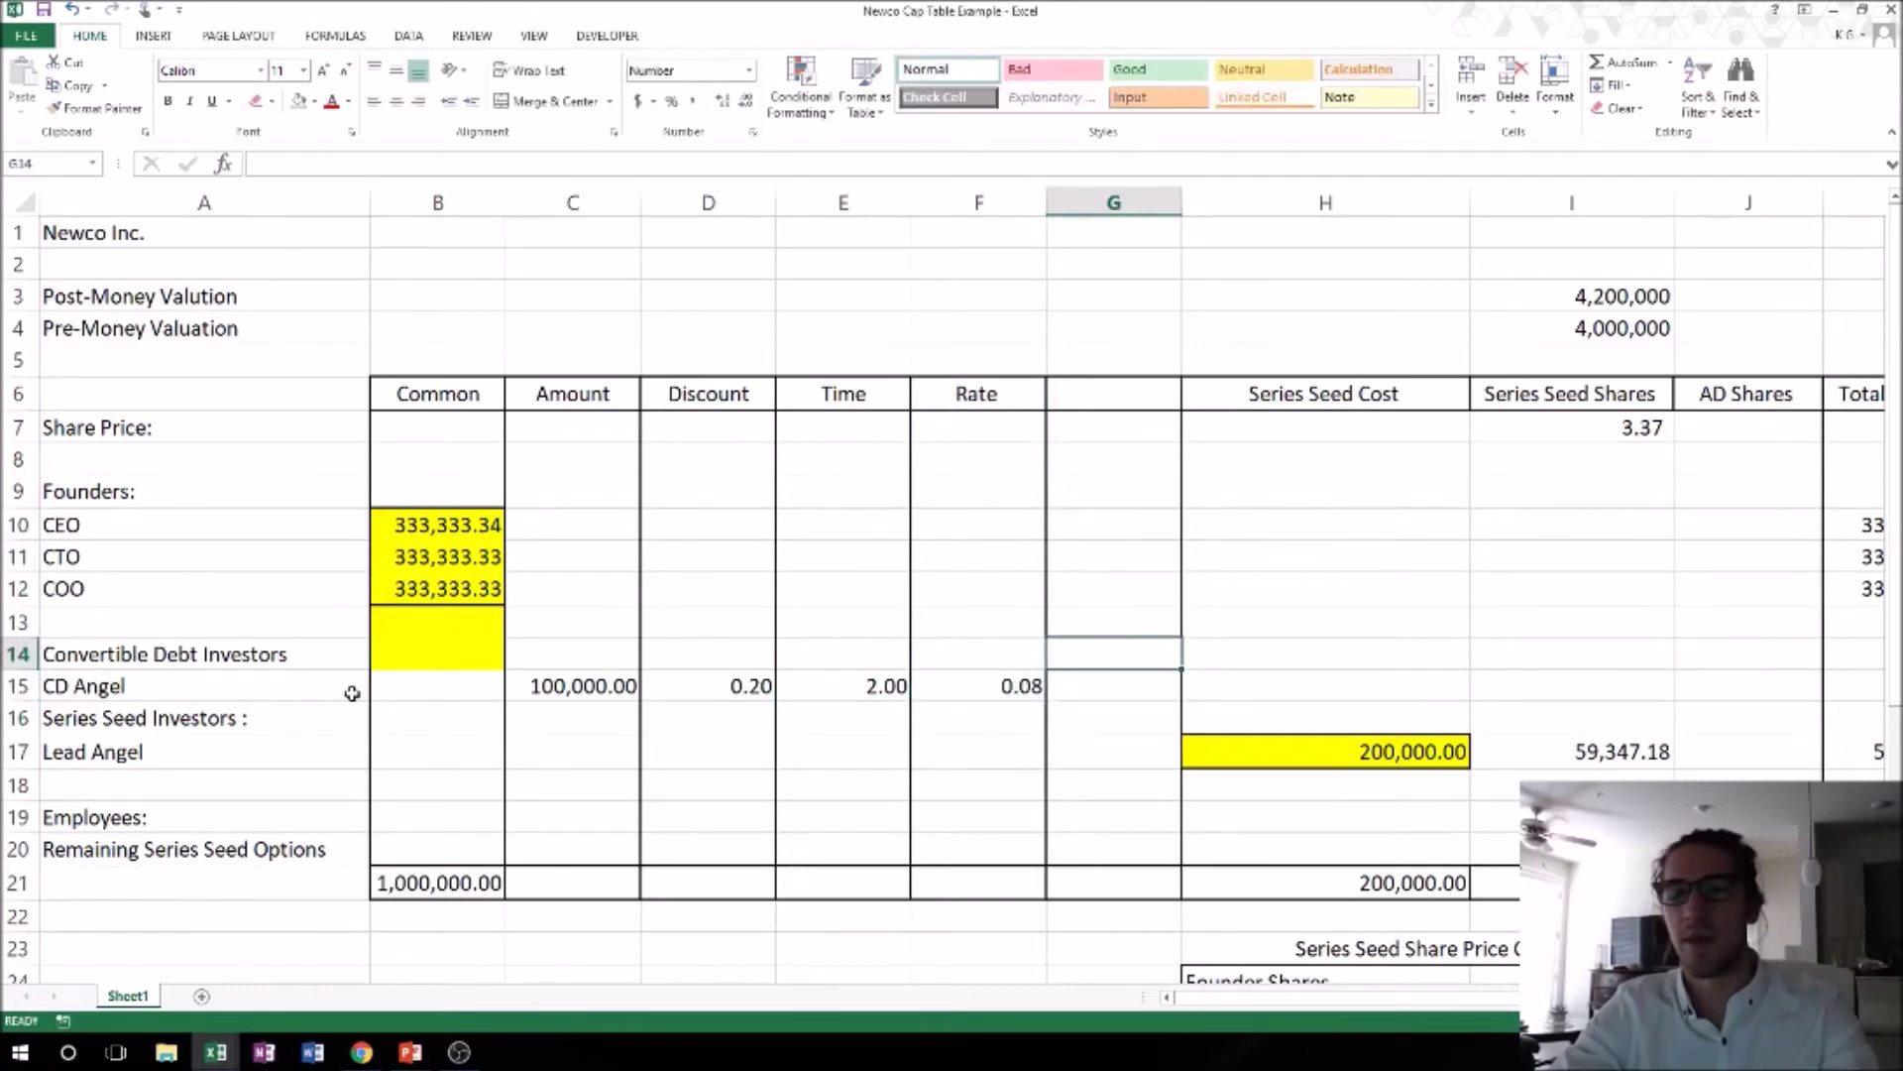
key(Up)
key(Up)
key(Up)
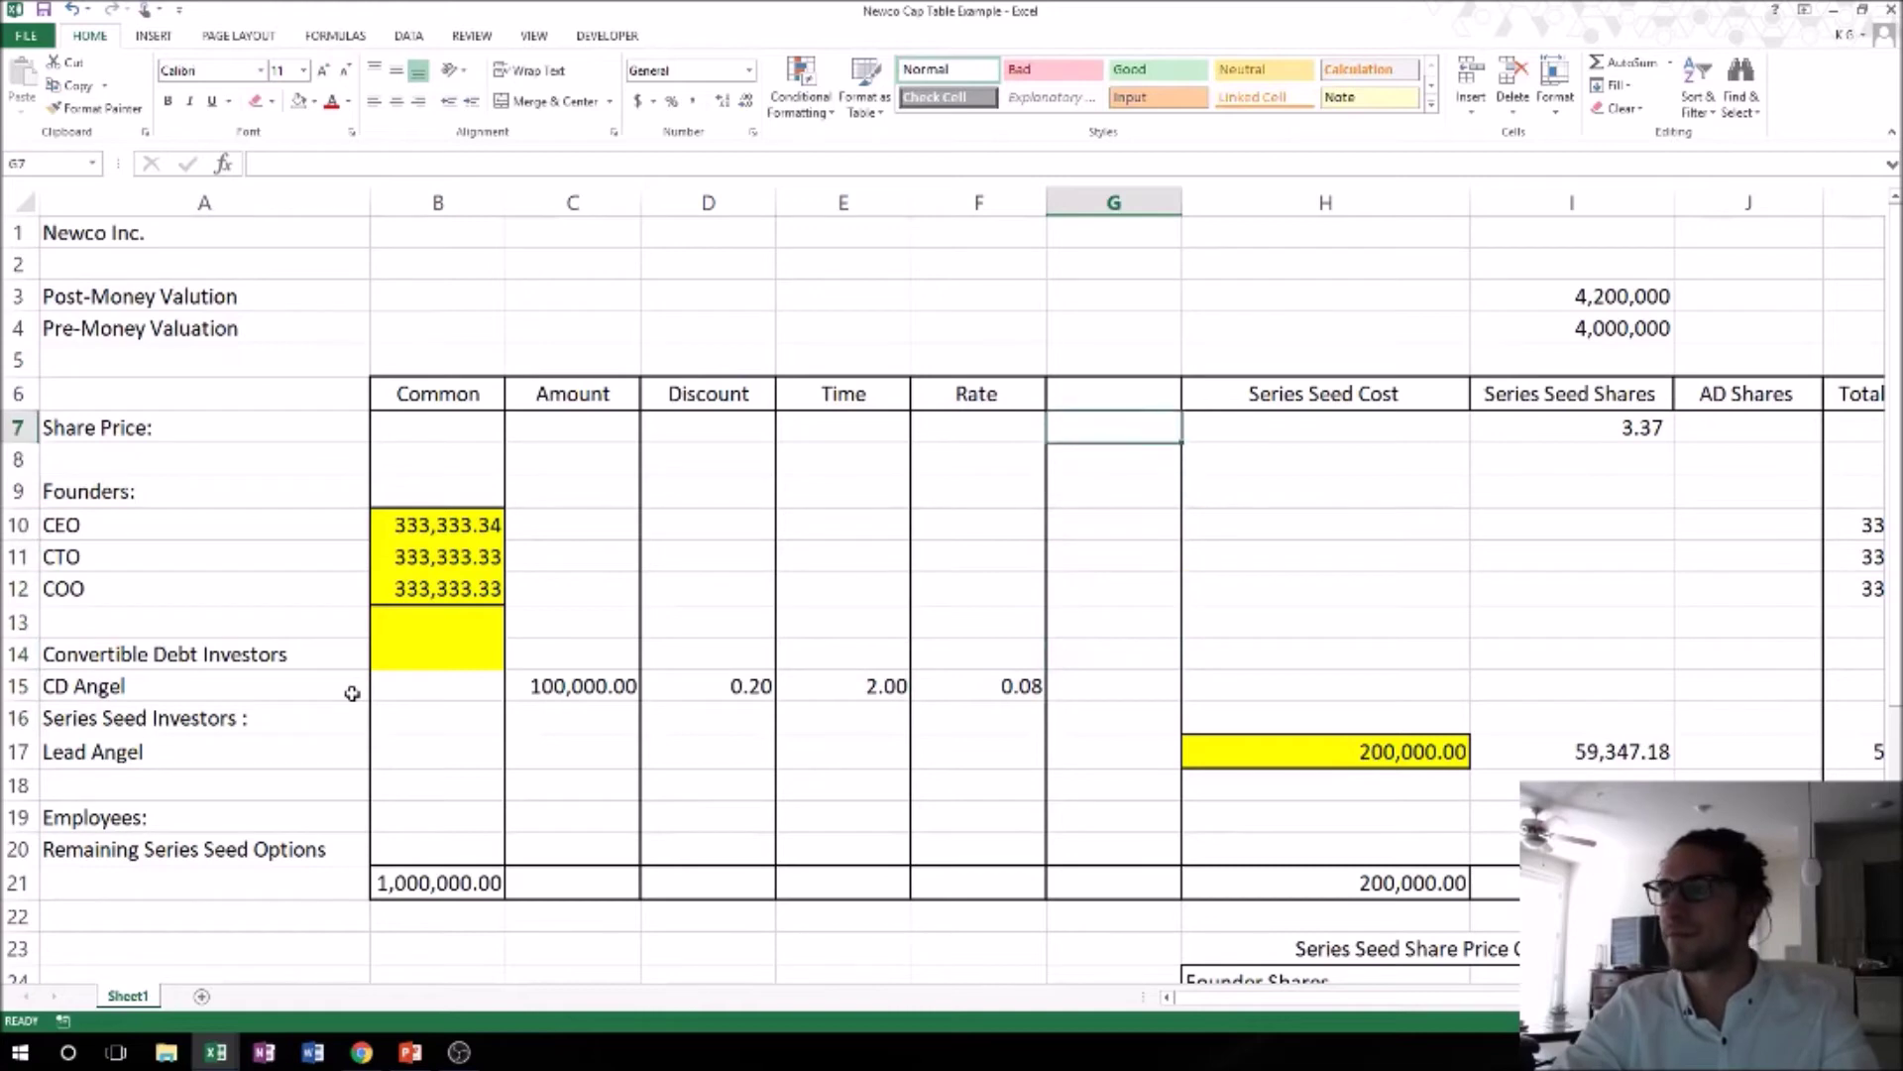
text(Valuation)
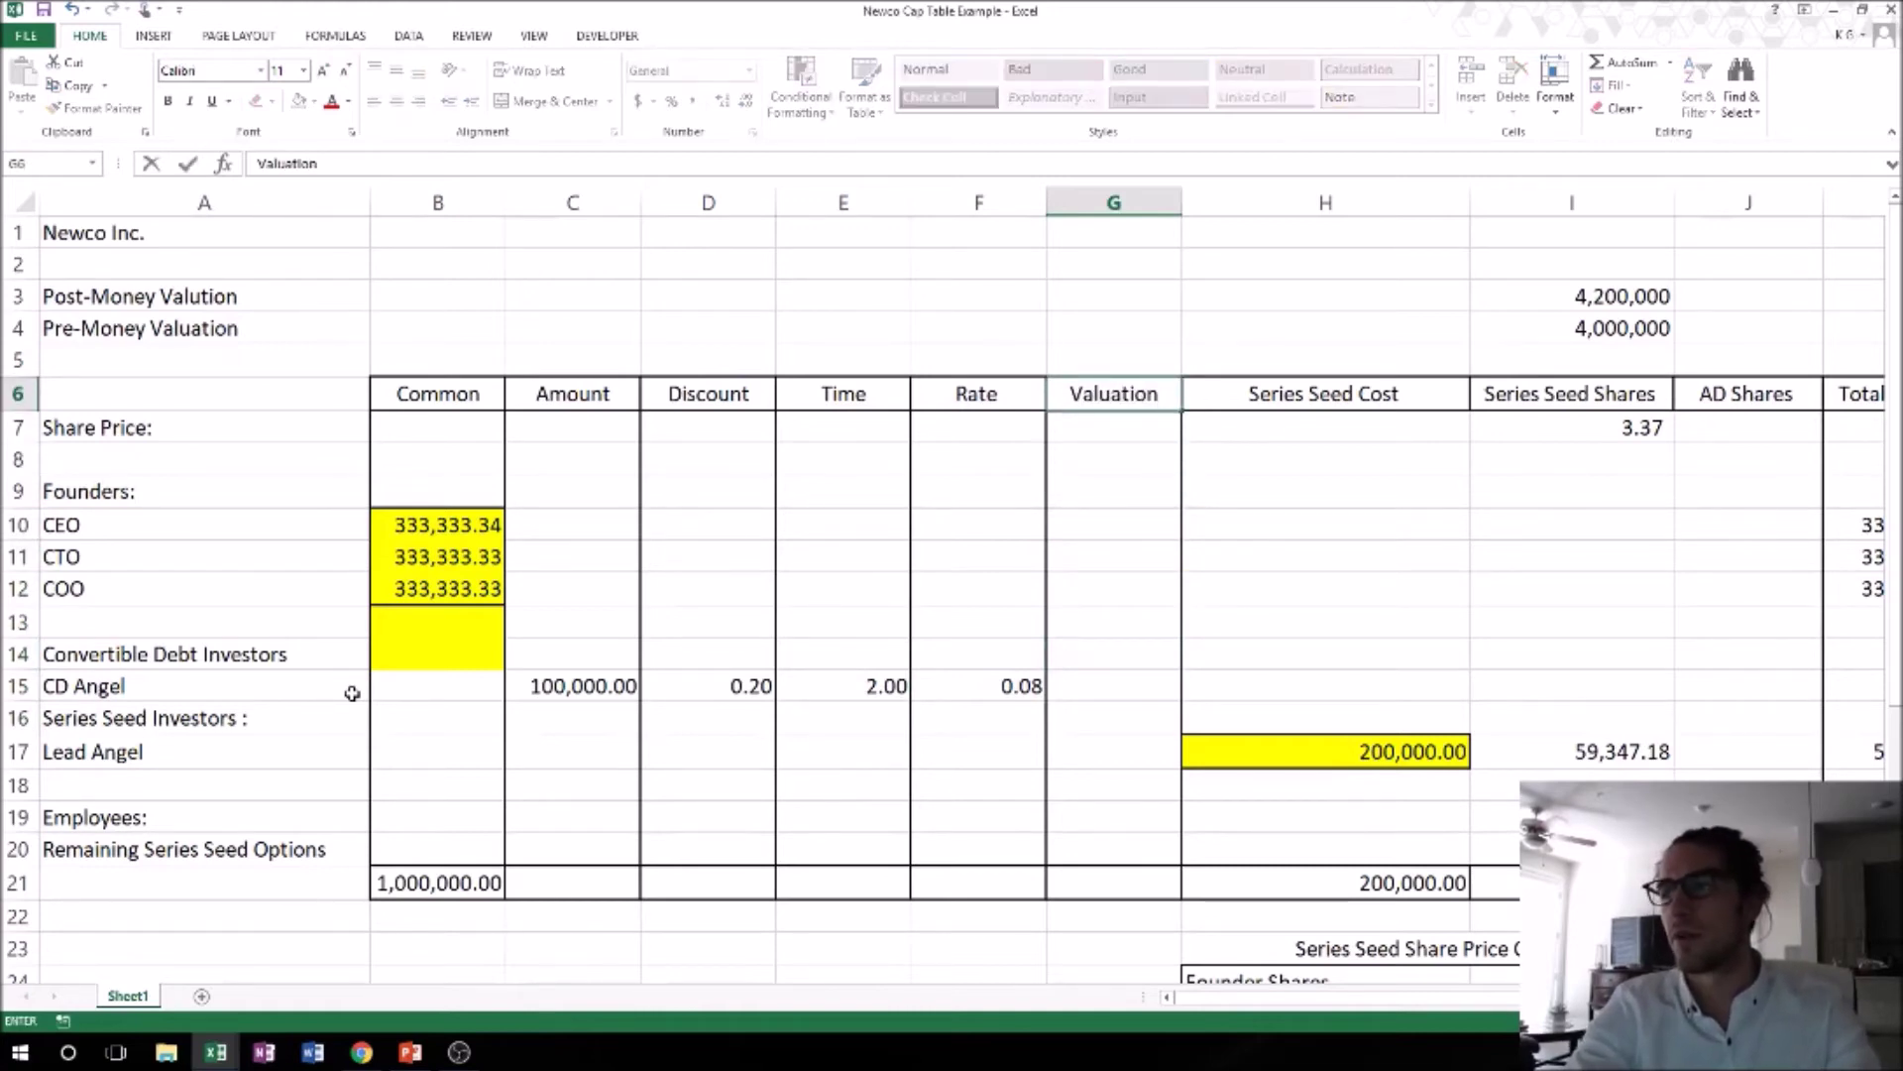
key(Return)
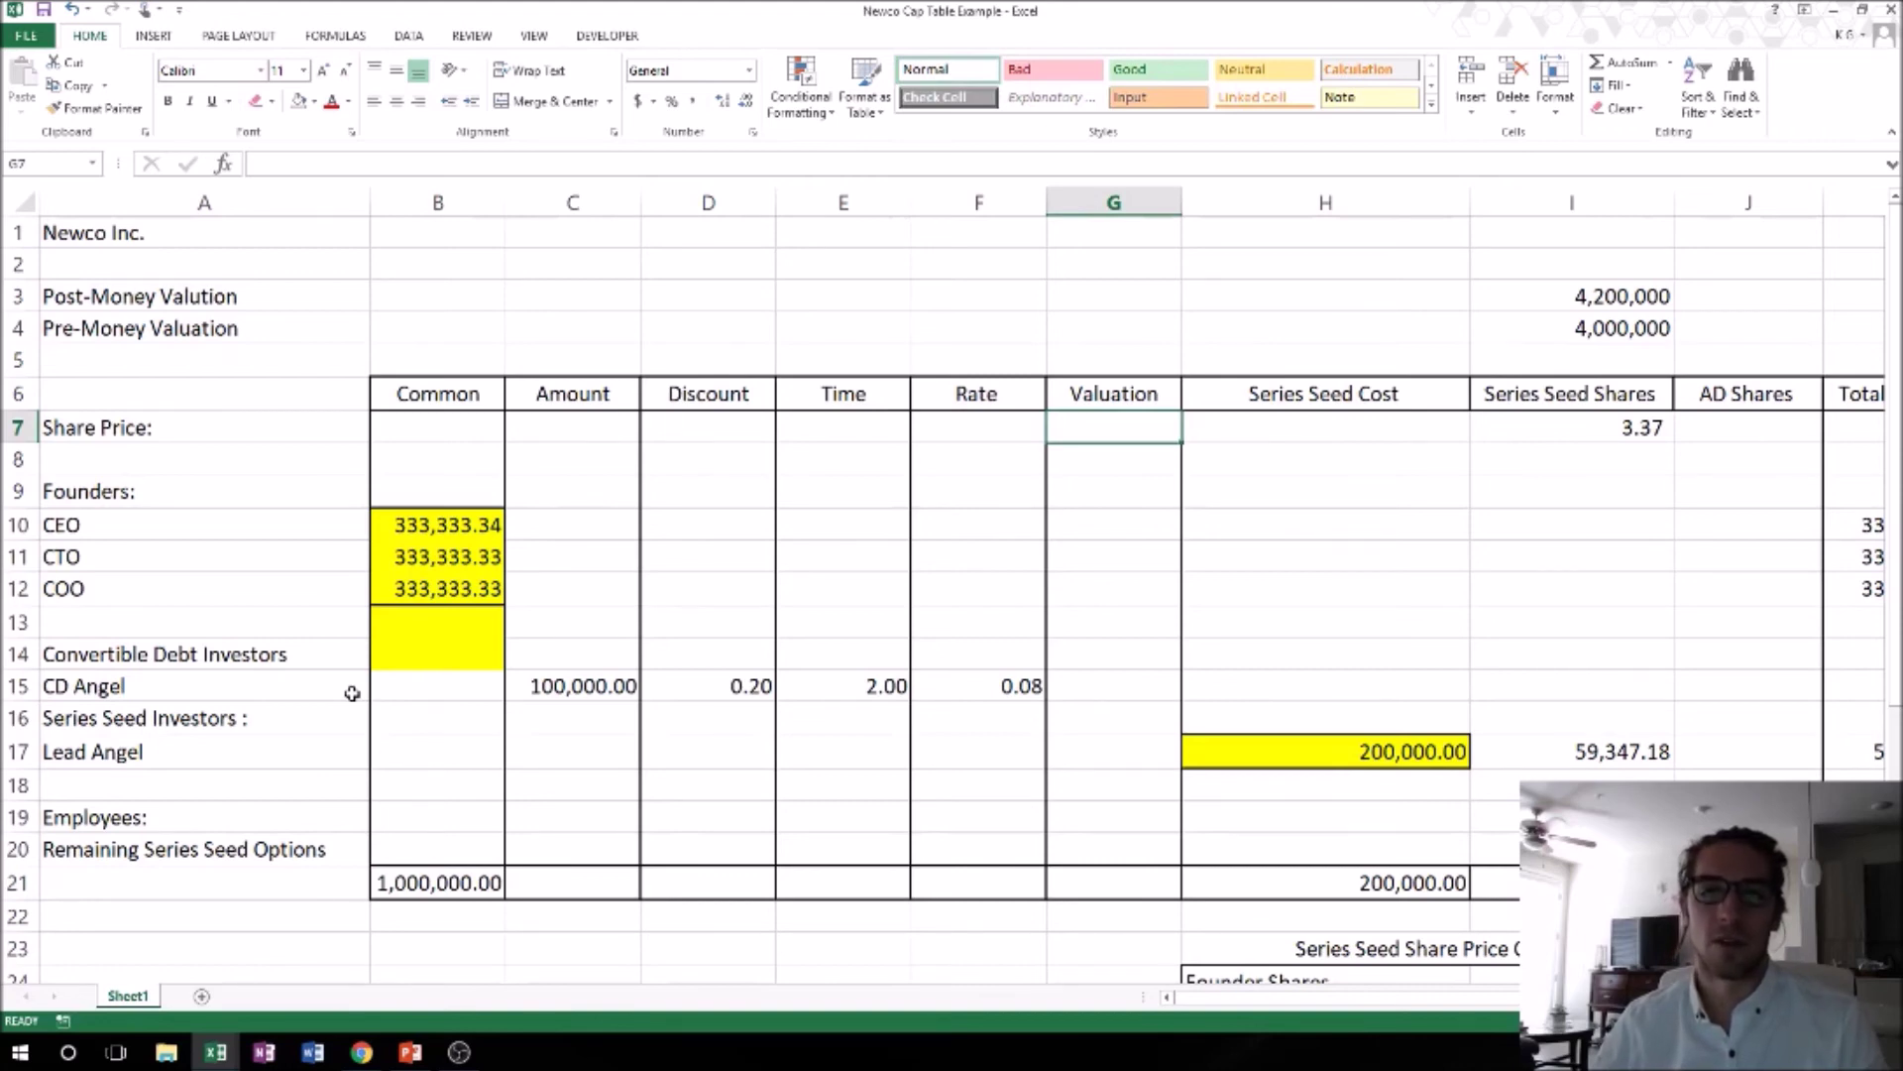
Set CD Angel's valuation to 5000000 in G15.
key(Down)
key(Down)
key(Down)
key(Down)
key(Down)
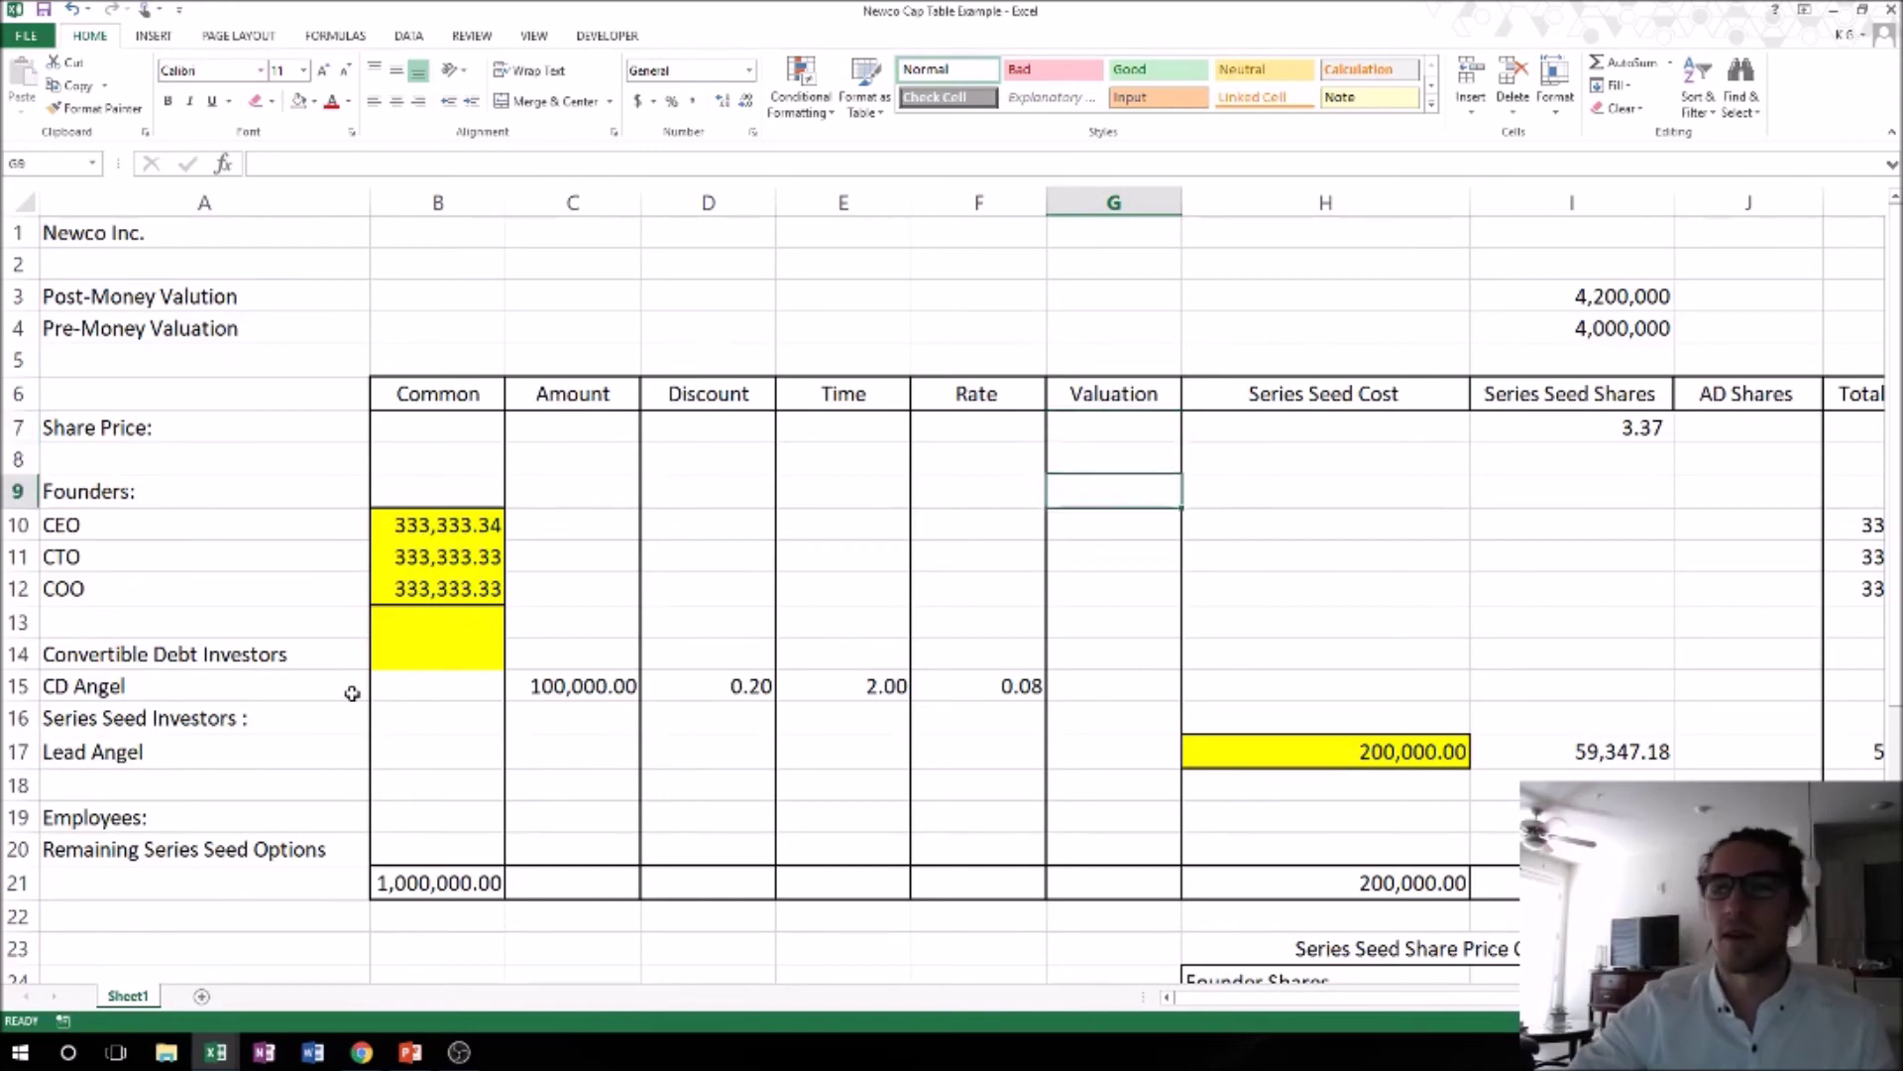
key(Down)
key(Down)
key(Down)
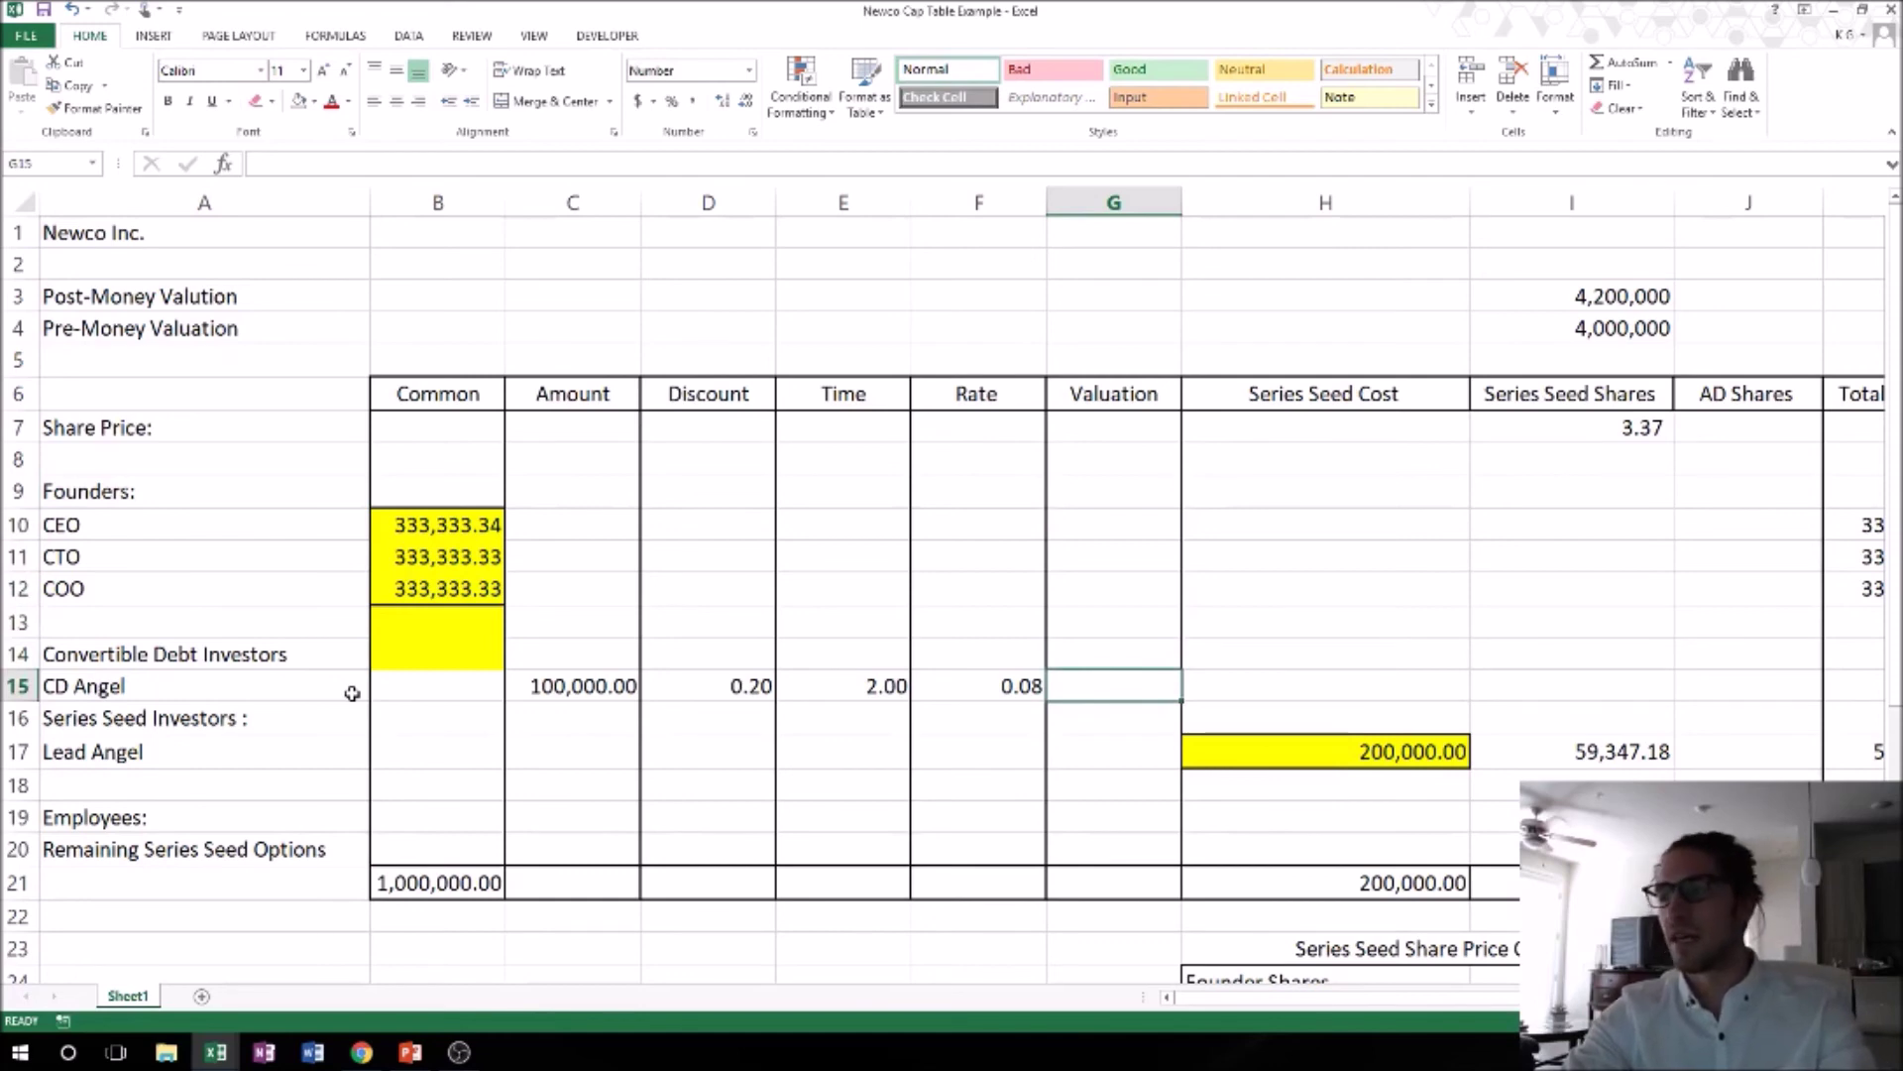
scroll(1313, 620, down, 3)
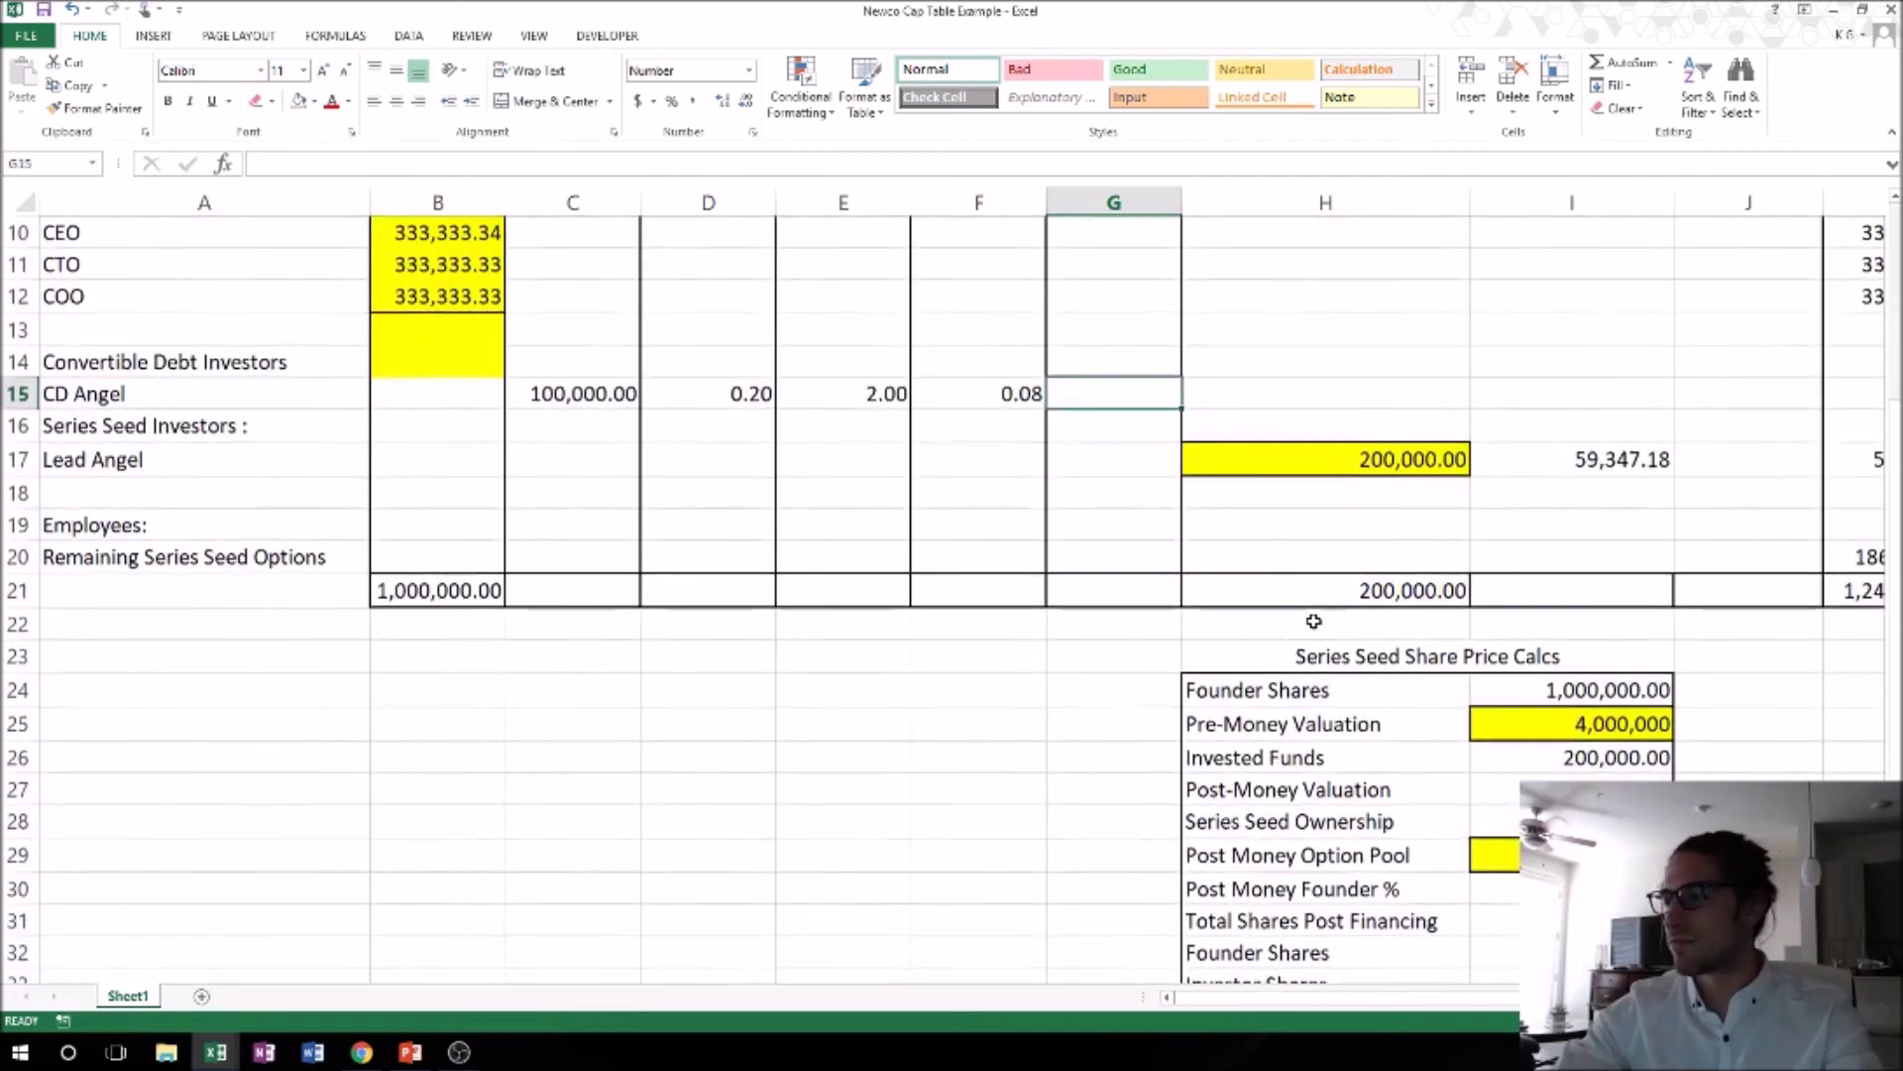
scroll(1314, 620, up, 2)
text(50)
key(BackSpace)
key(BackSpace)
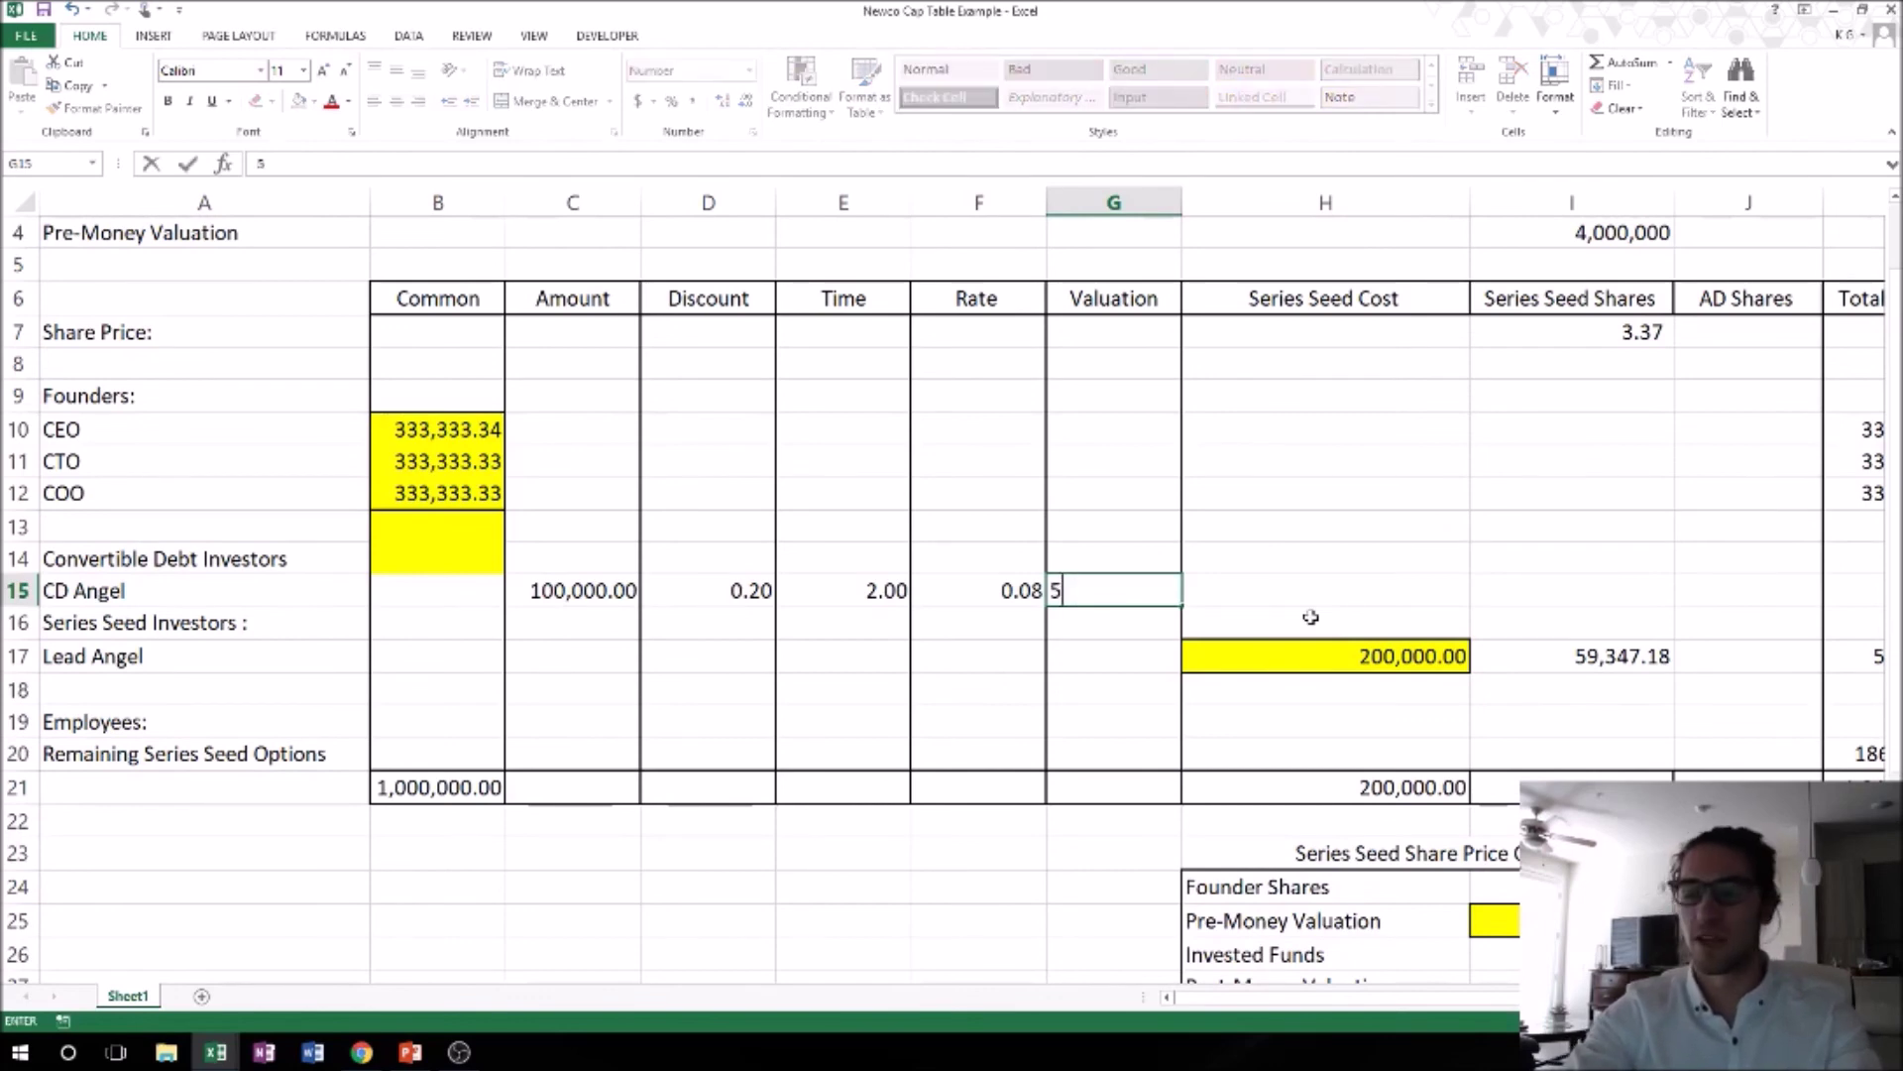
scroll(1334, 623, down, 2)
scroll(1334, 627, up, 1)
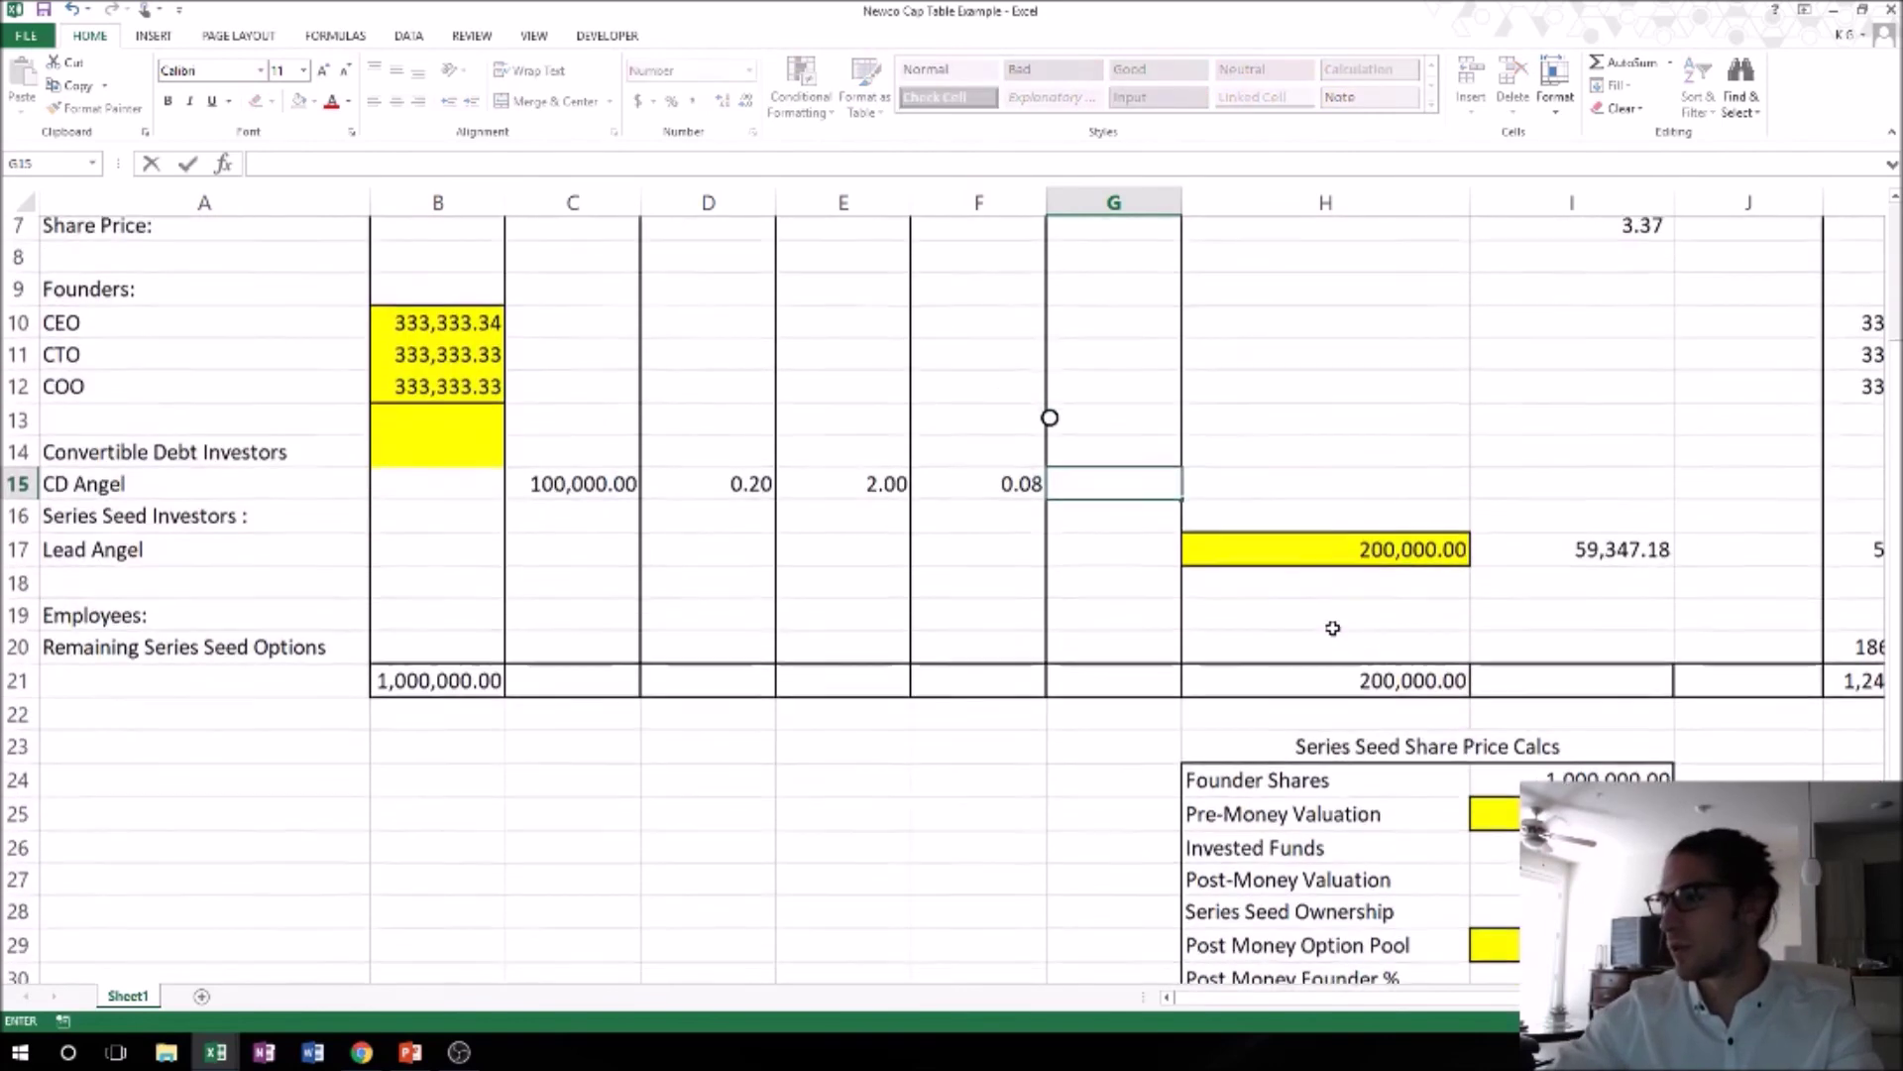
text(5)
text(00000)
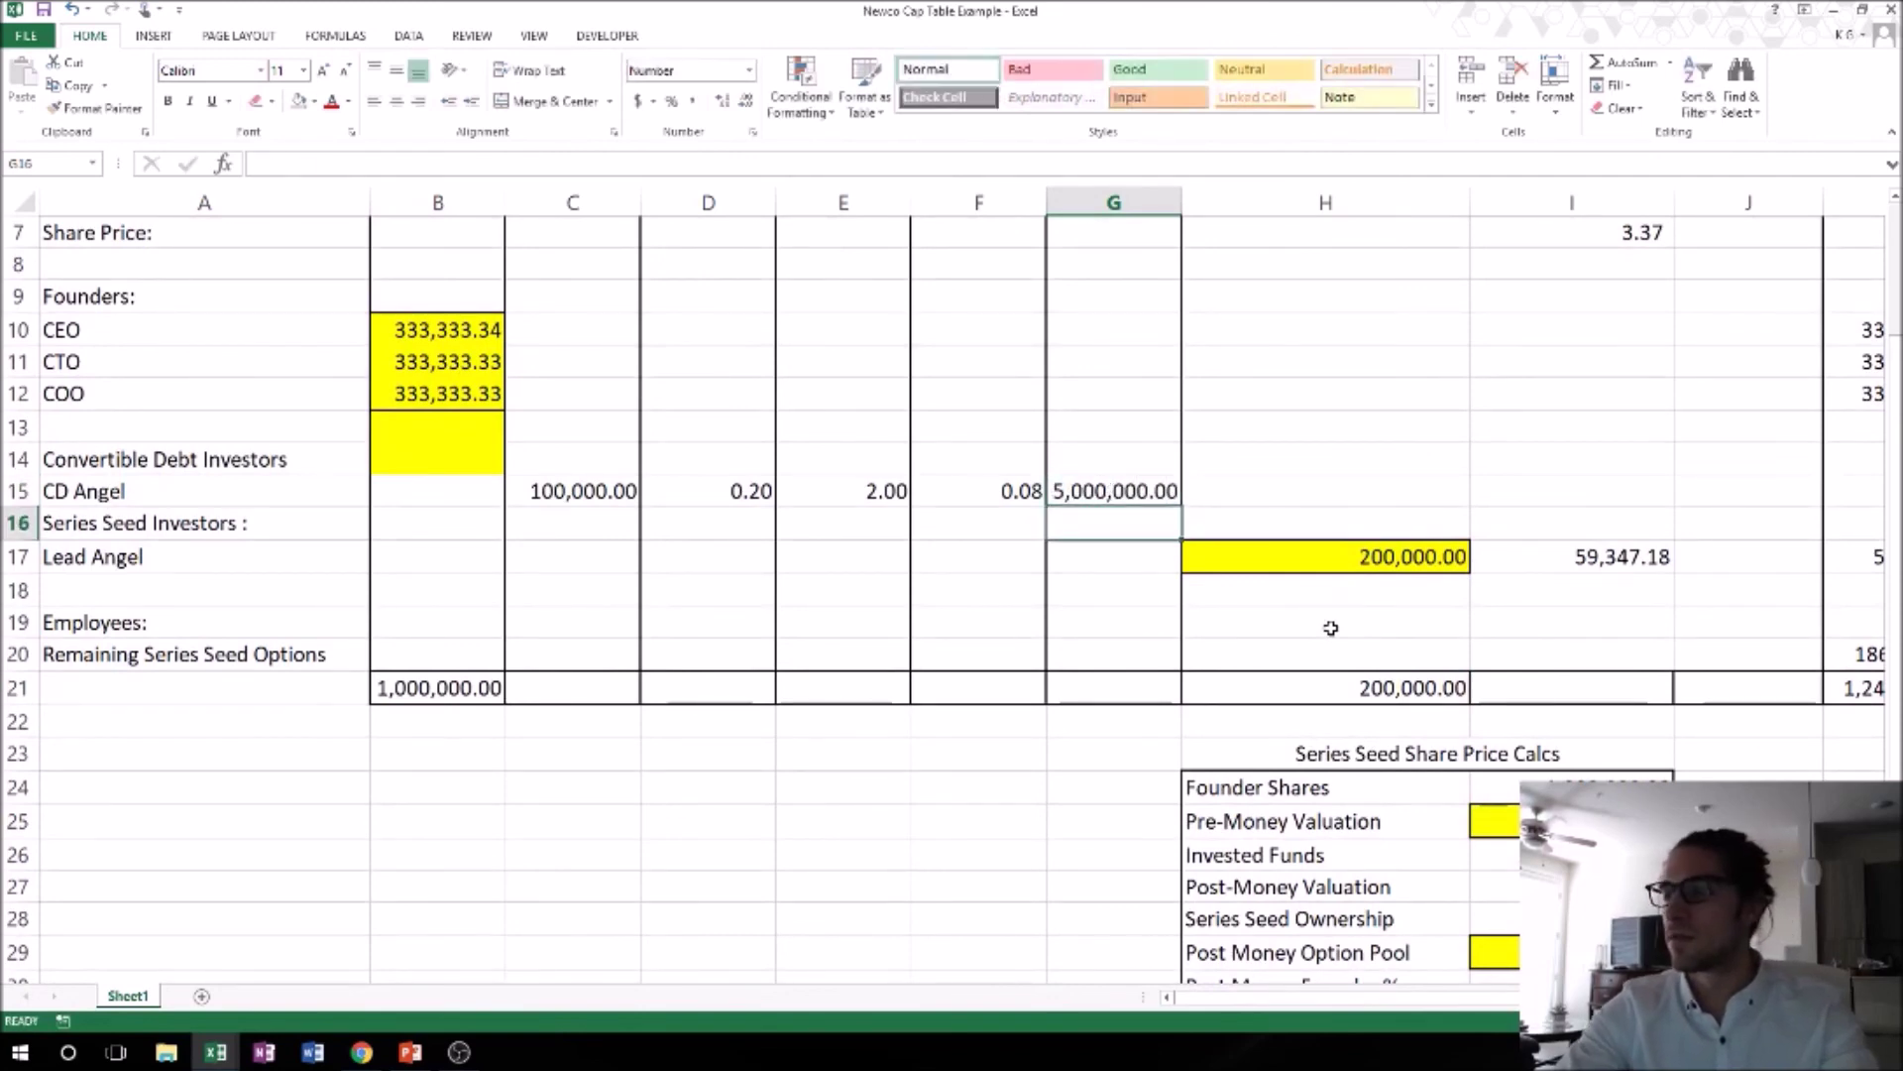
Fill CD Angel's input cells C15 through G15 with yellow.
key(Up)
key(shift+Left)
key(shift+Left)
key(shift+Left)
key(shift+Left)
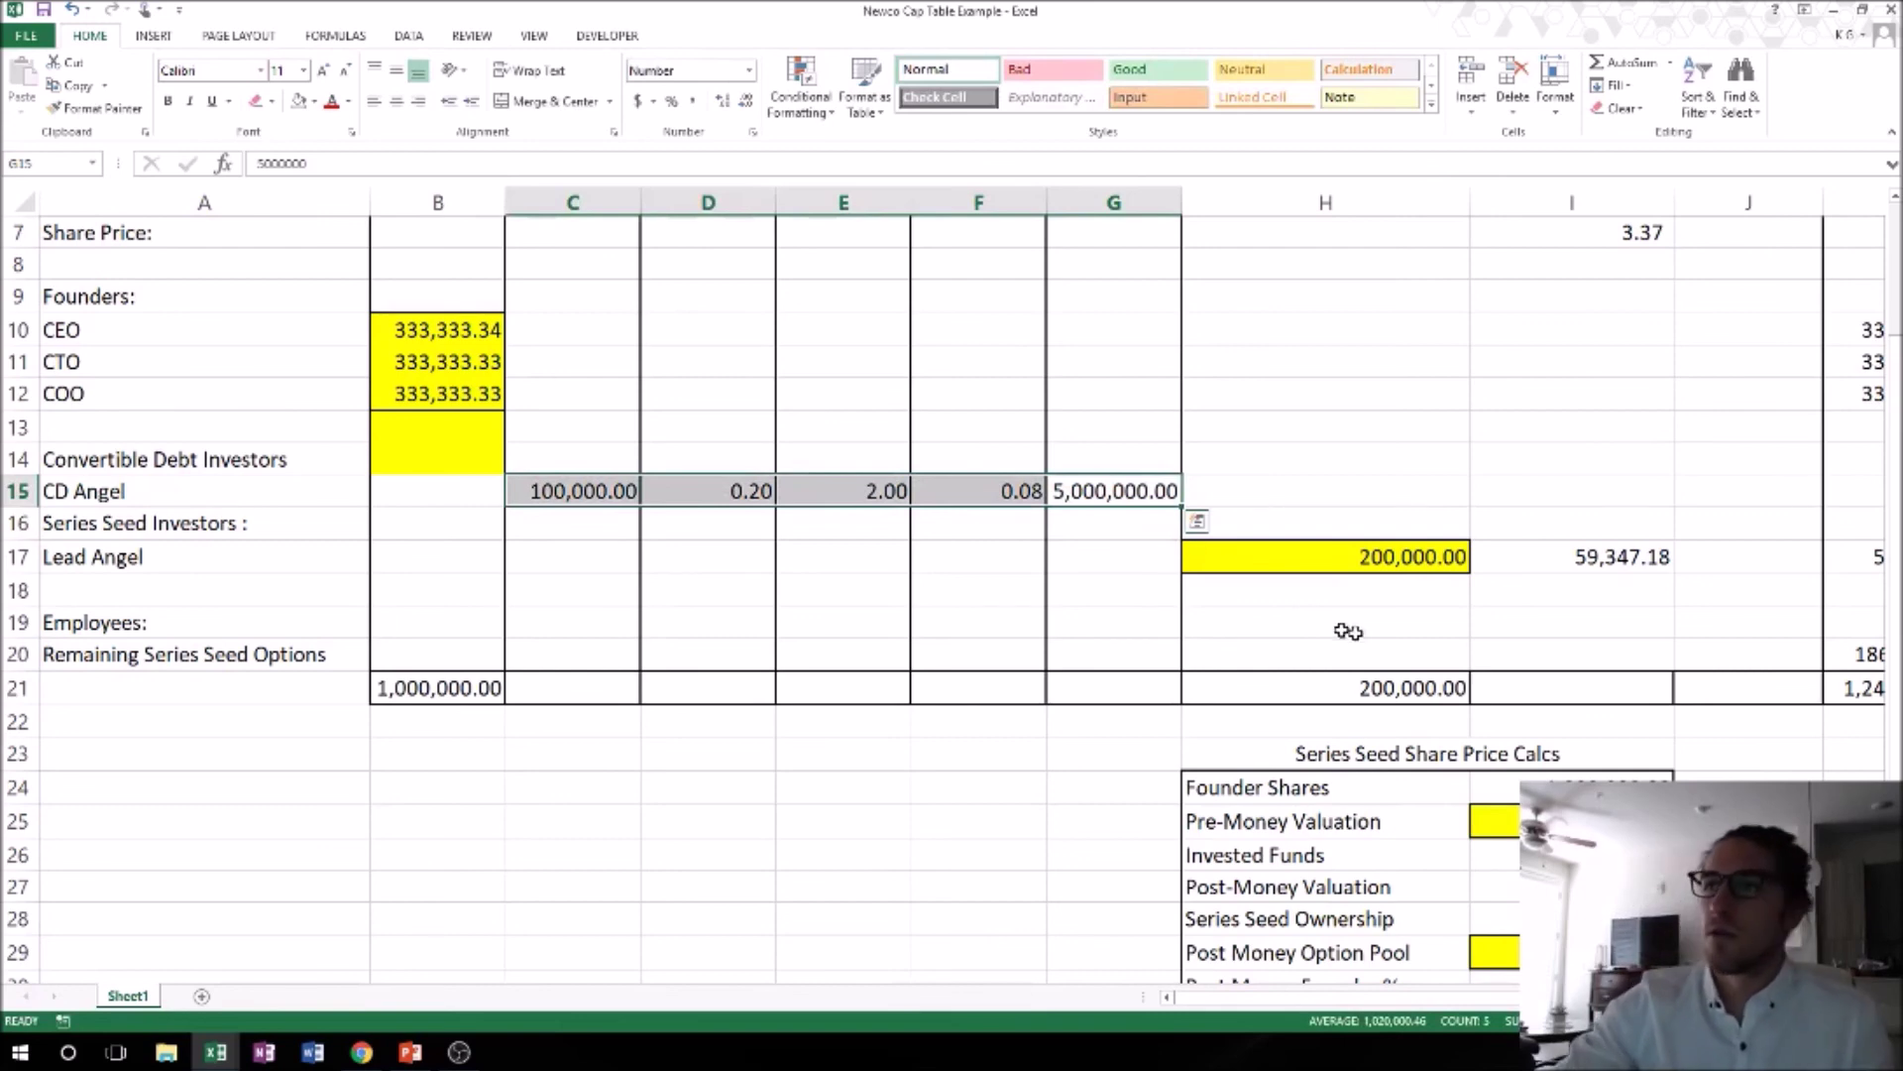
click(315, 101)
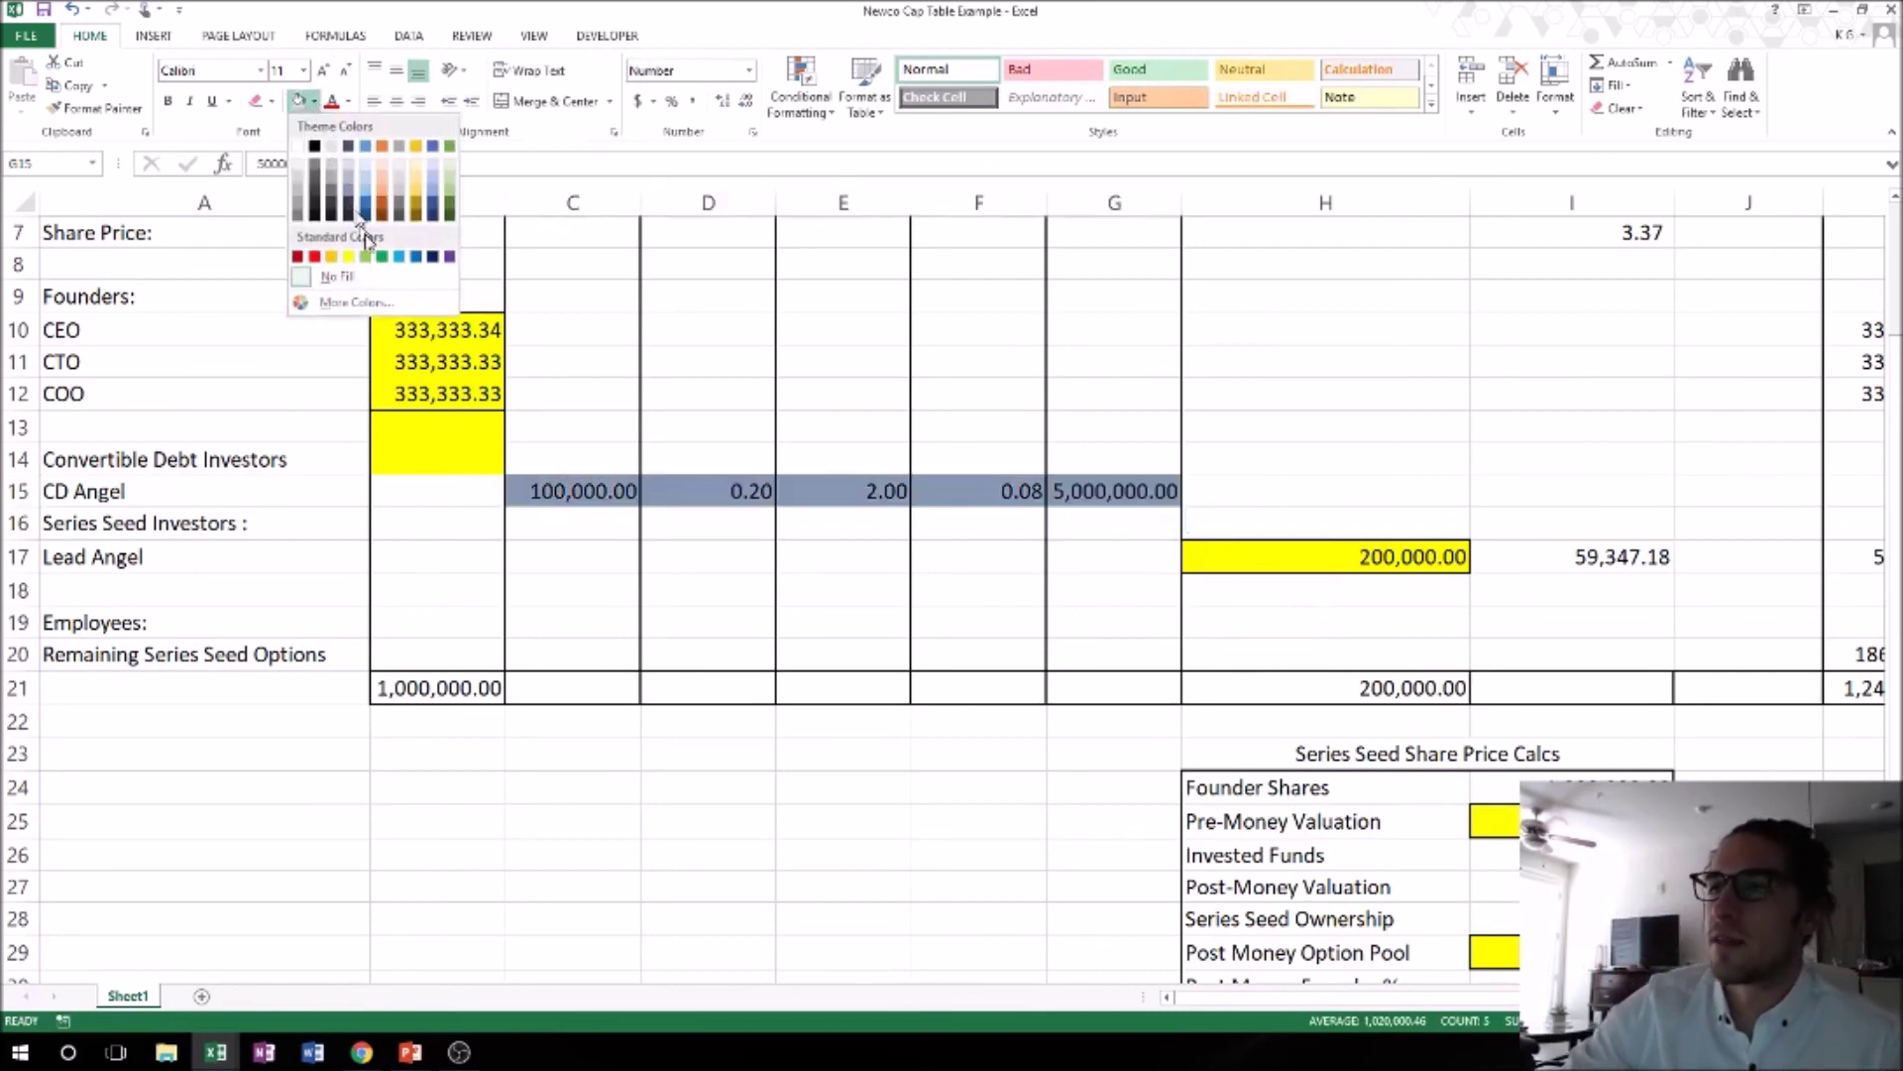
click(352, 261)
click(686, 511)
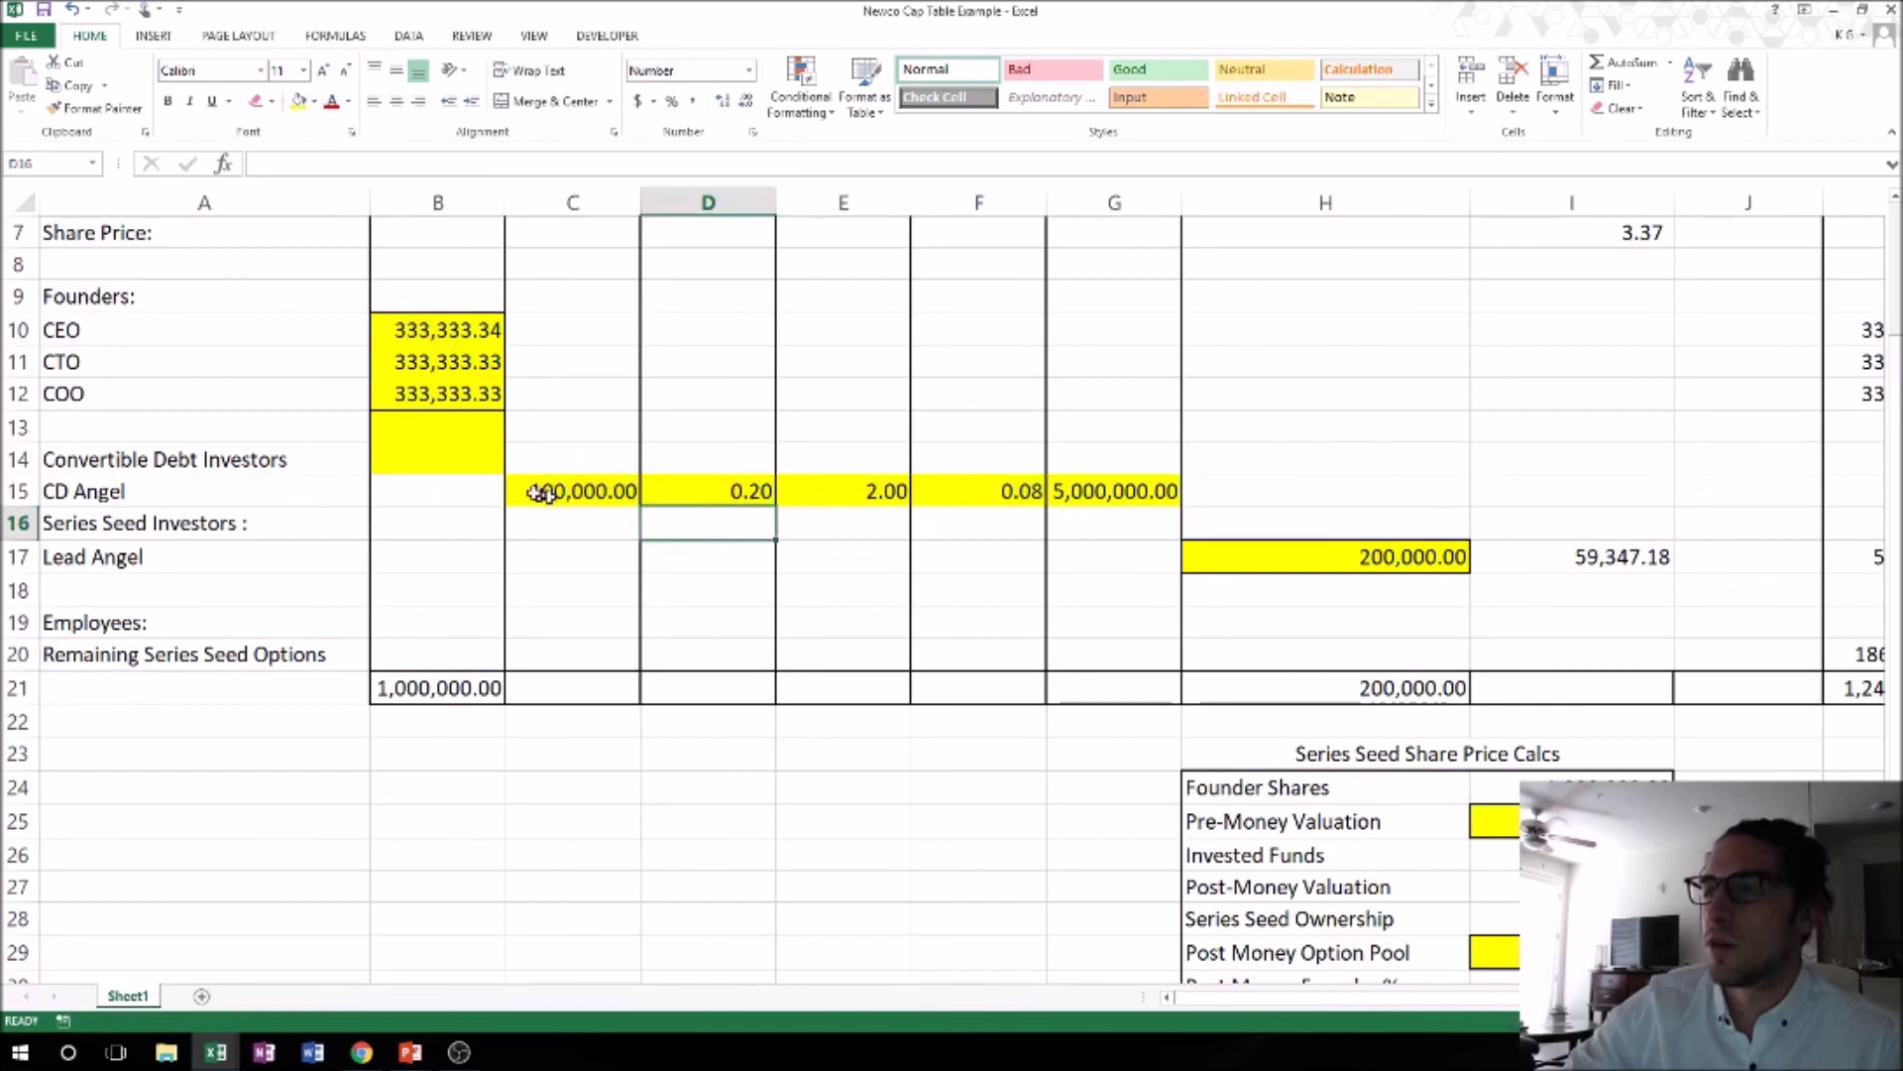